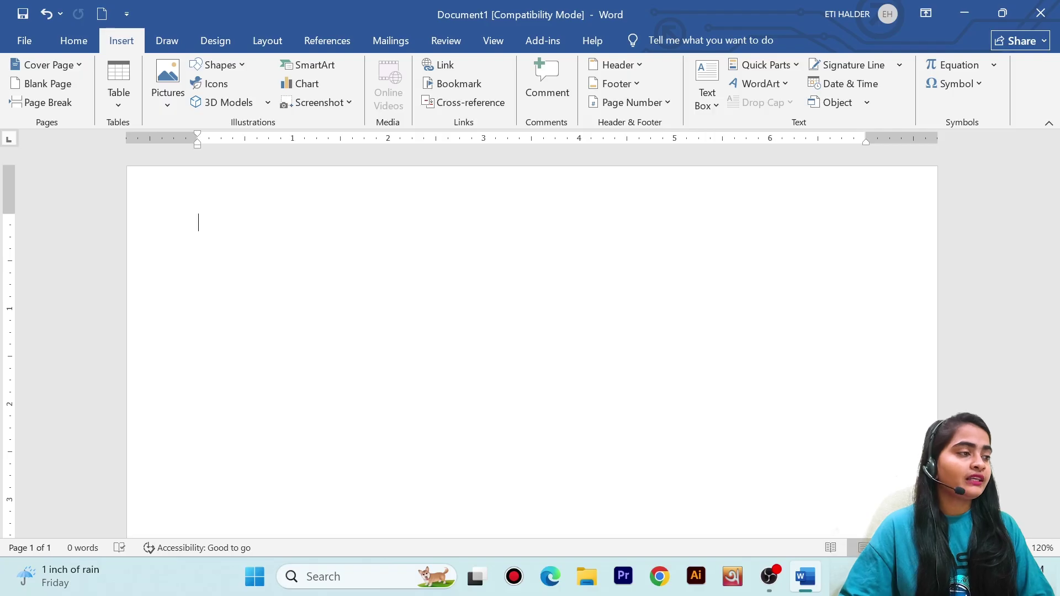
# Insert the picture pexels-jopwell-2422286 from this device's Downloads folder into the blank document
pyautogui.click(173, 88)
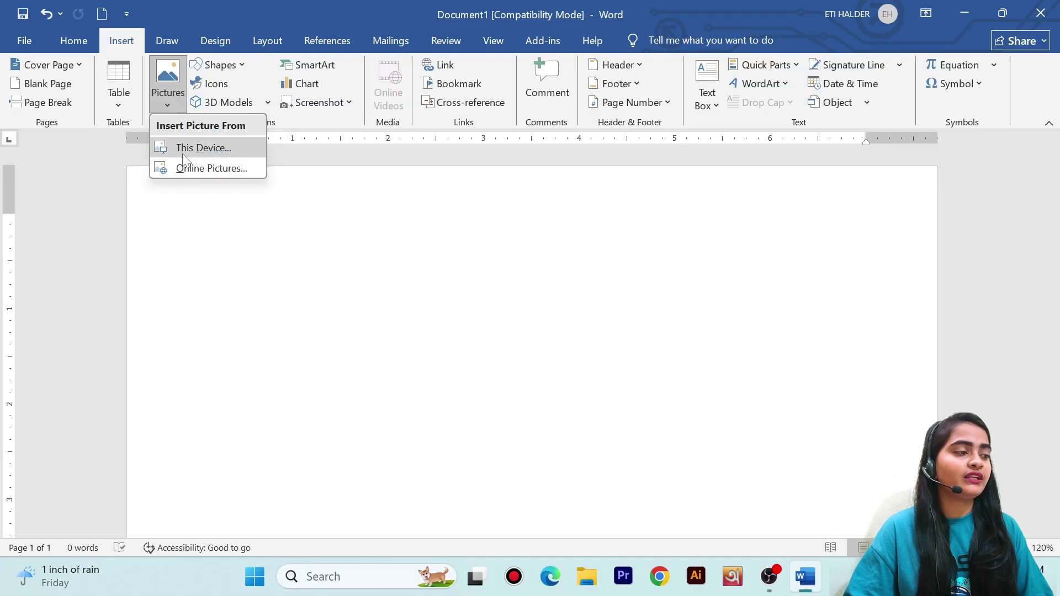
pyautogui.click(207, 159)
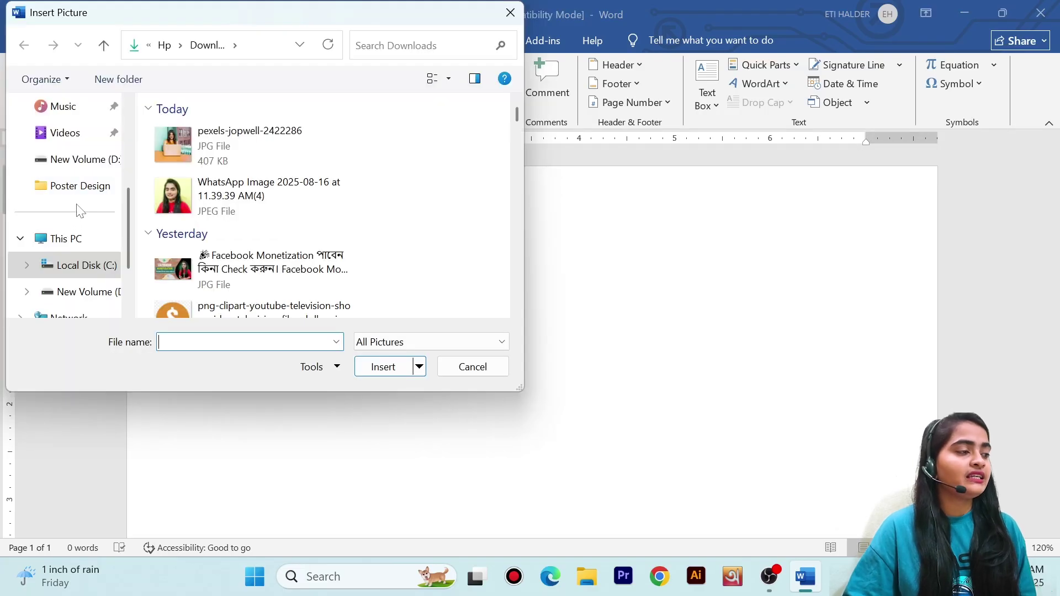
pyautogui.scroll(4, 78, 202)
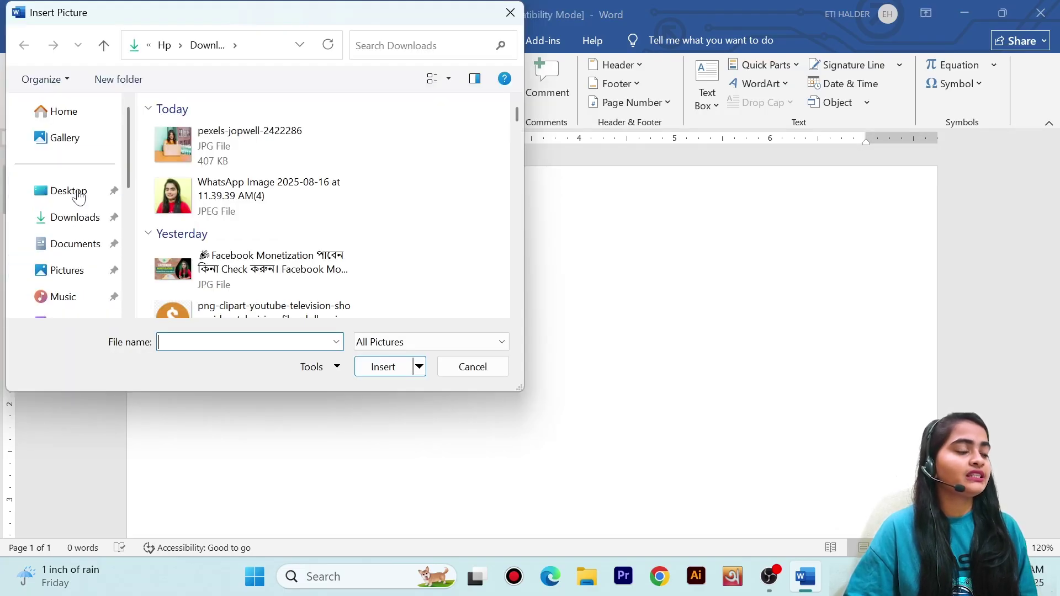
pyautogui.click(62, 221)
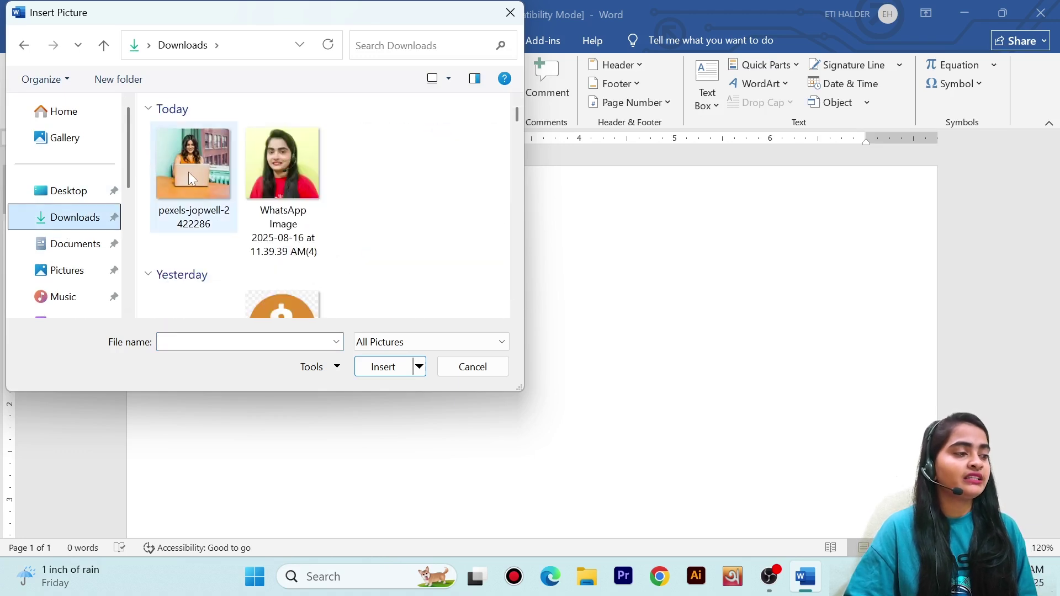
pyautogui.click(189, 173)
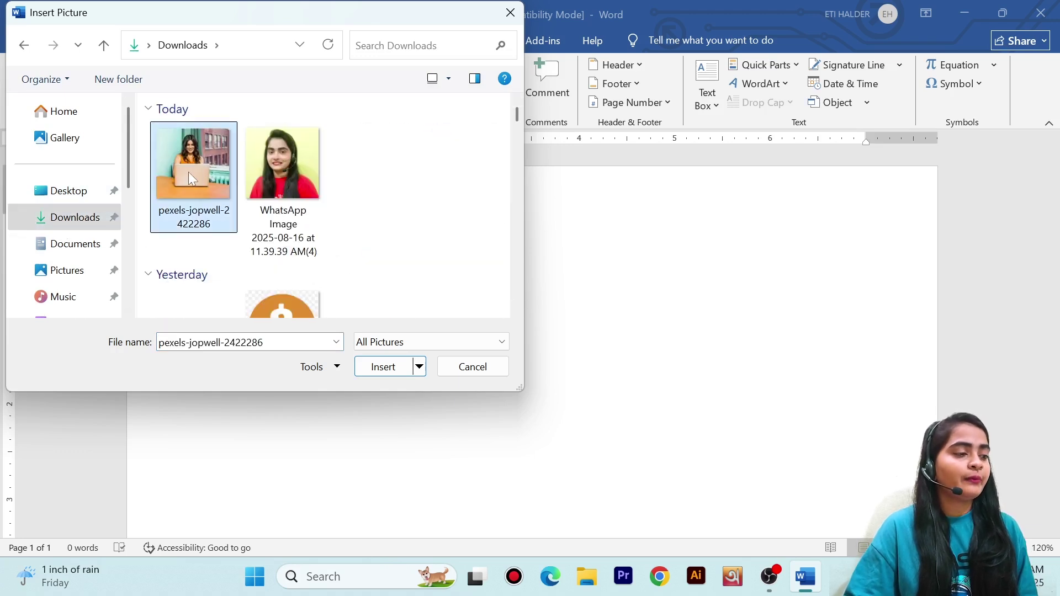
pyautogui.click(383, 370)
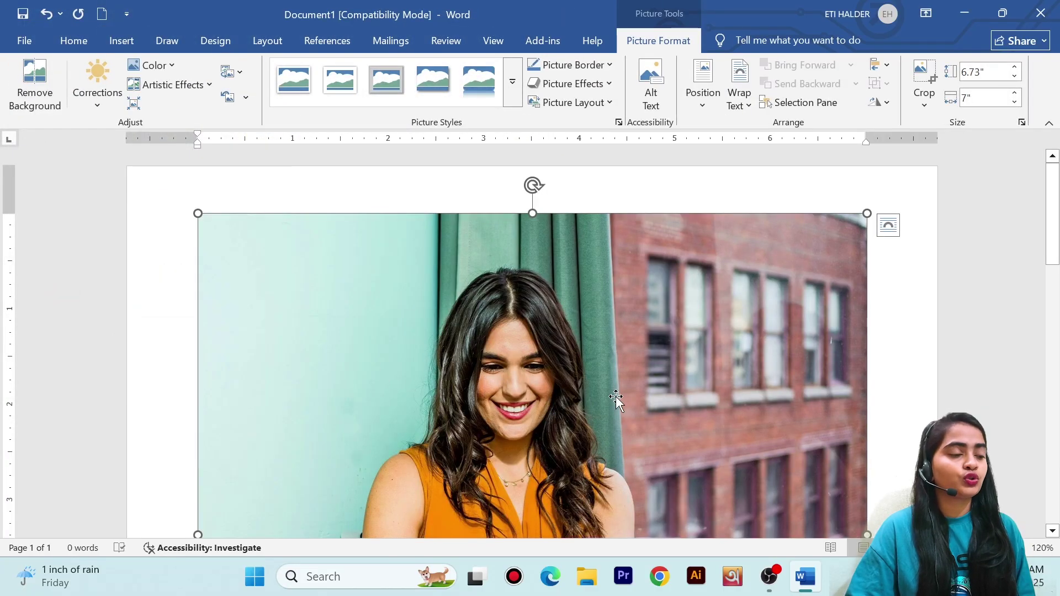
# Shrink the inserted picture proportionally to about 2" high by 2.08" wide
pyautogui.scroll(-8, 615, 397)
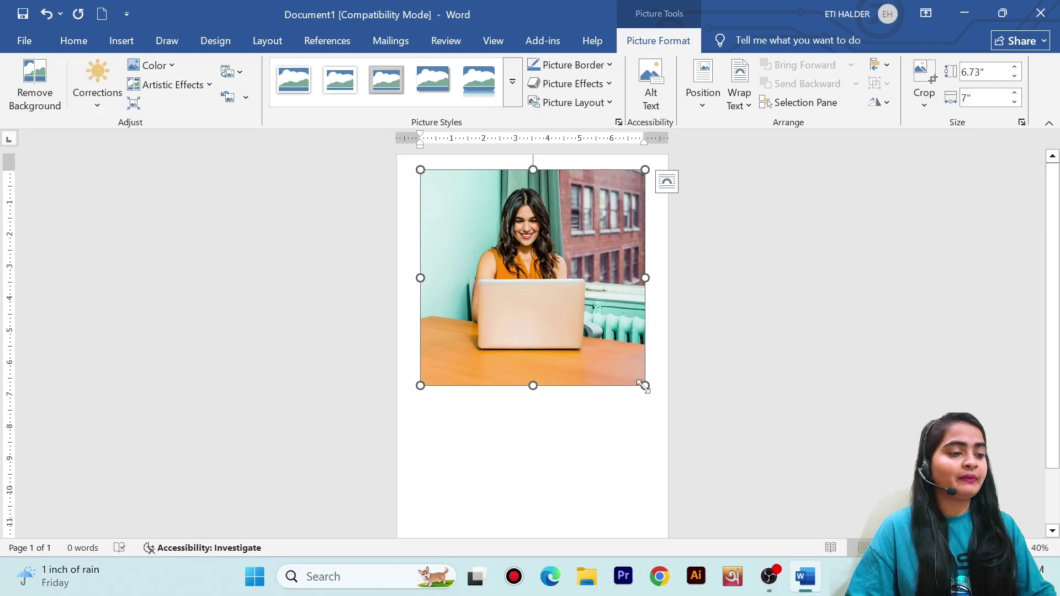
pyautogui.moveTo(643, 385); pyautogui.dragTo(489, 235)
pyautogui.scroll(8, 461, 237)
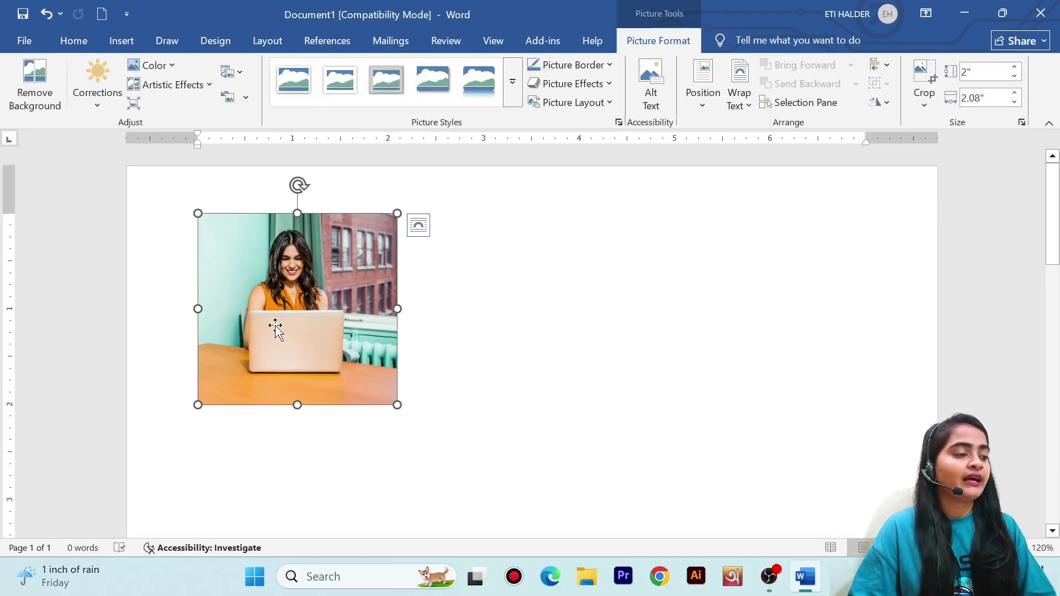
# Set the picture's text wrapping to Behind Text and move it toward the middle of the page
pyautogui.moveTo(274, 322); pyautogui.dragTo(456, 372)
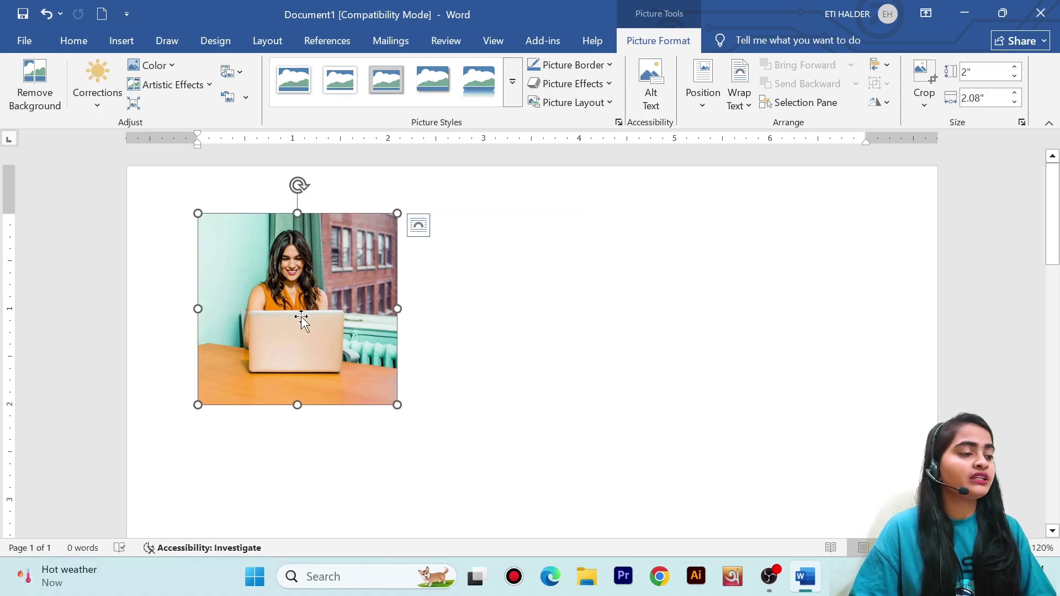
pyautogui.click(419, 226)
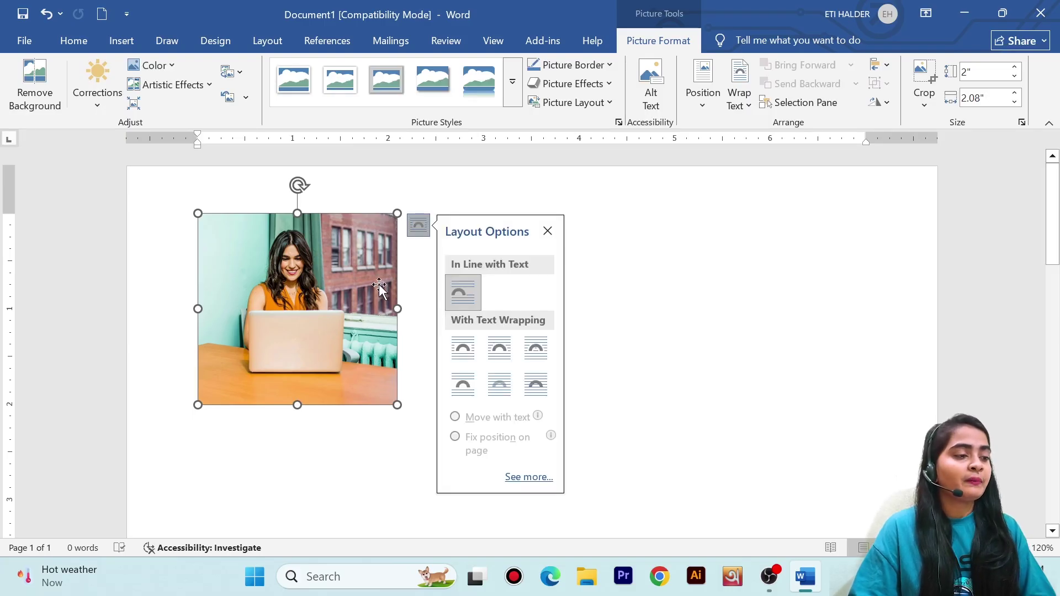
pyautogui.click(503, 389)
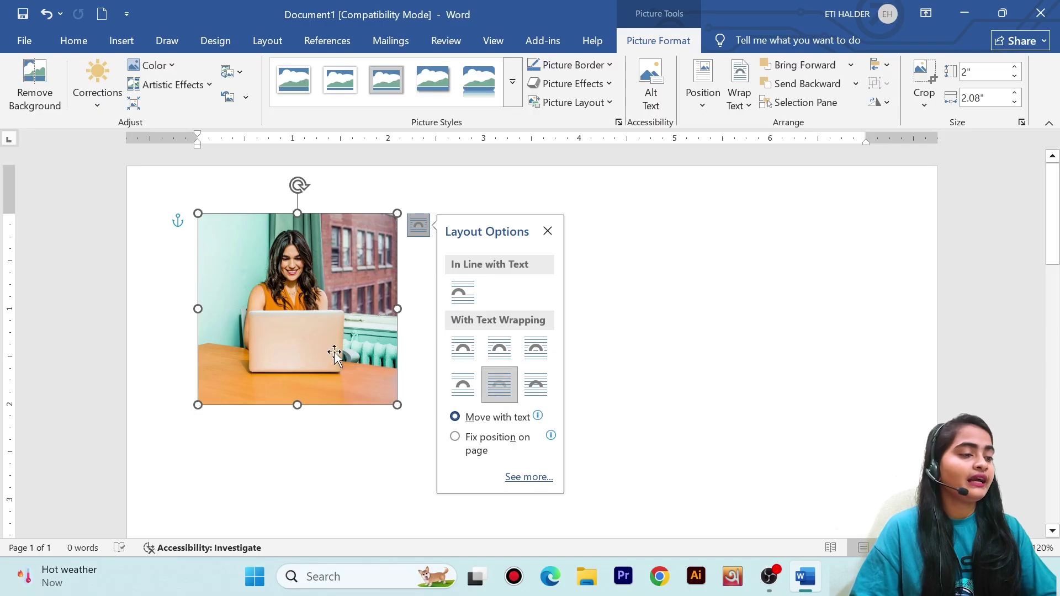
pyautogui.click(546, 231)
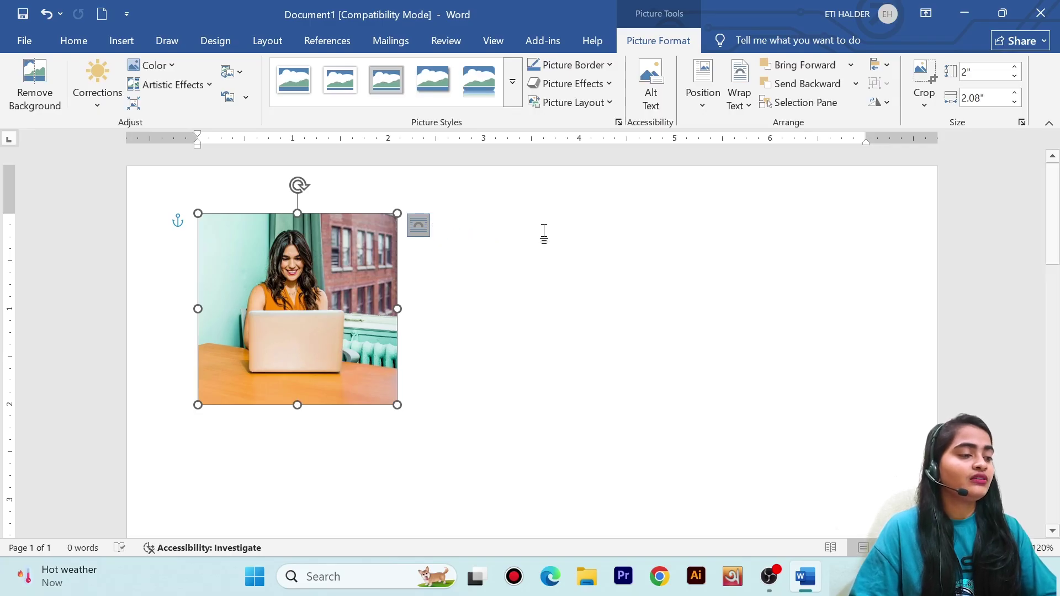
pyautogui.moveTo(298, 337); pyautogui.dragTo(477, 326)
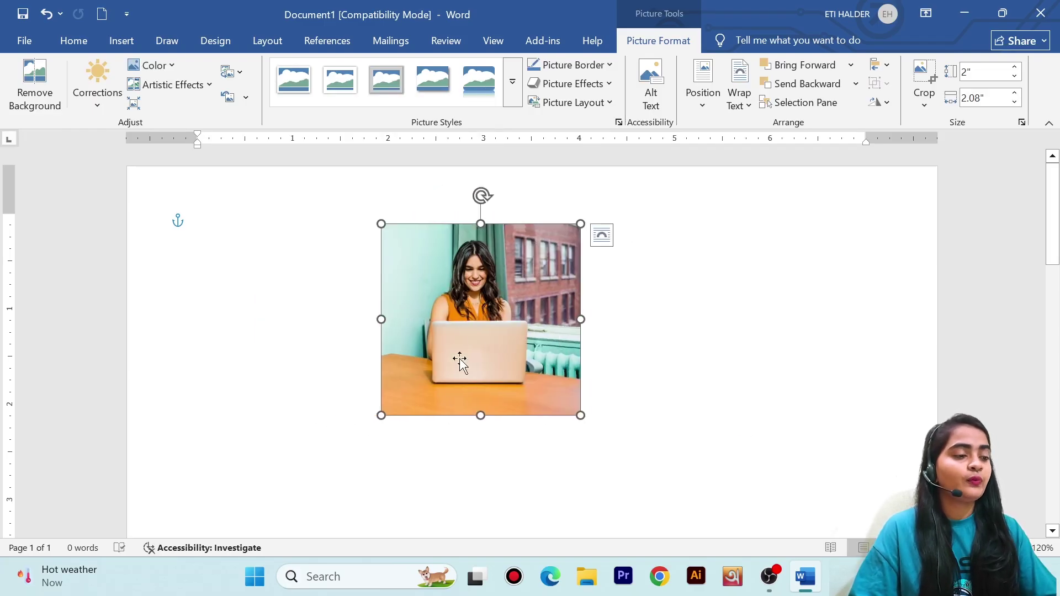
# Reapply Behind Text wrapping to the picture and move it to the page's upper-right corner
pyautogui.rightClick(529, 329)
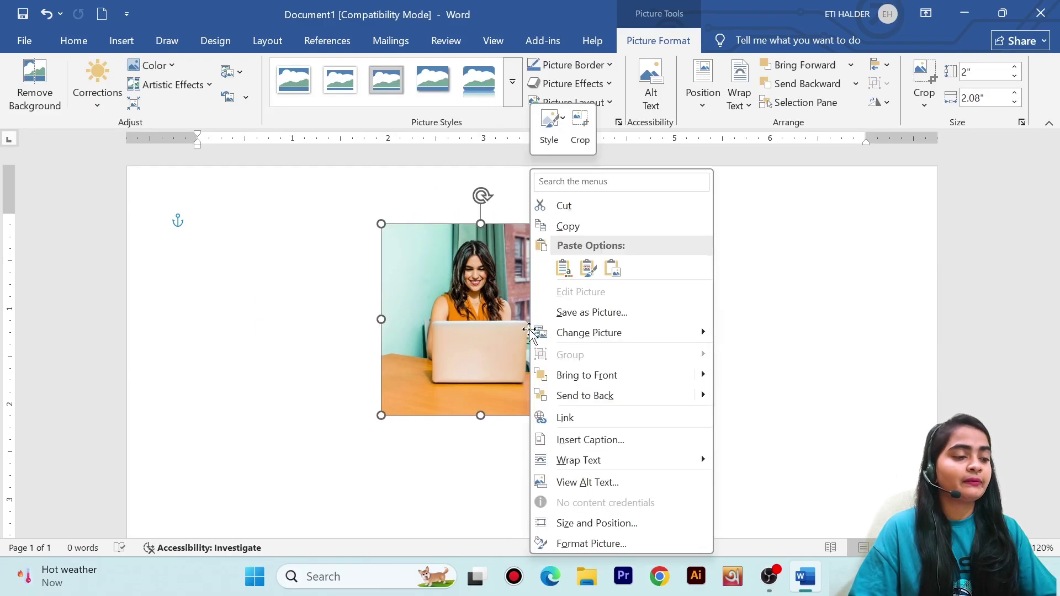
pyautogui.moveTo(550, 468)
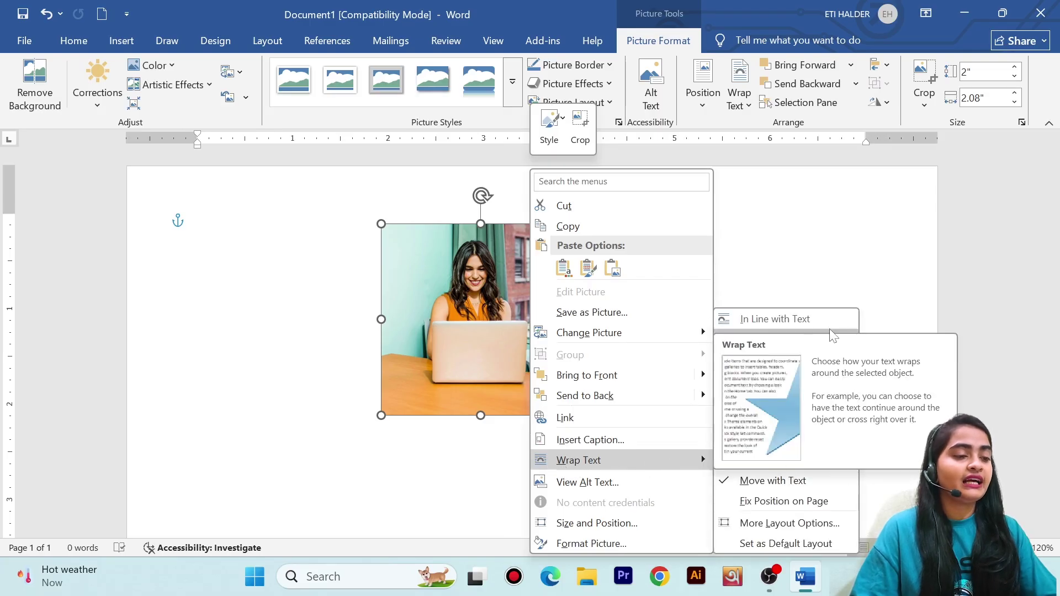
pyautogui.click(765, 420)
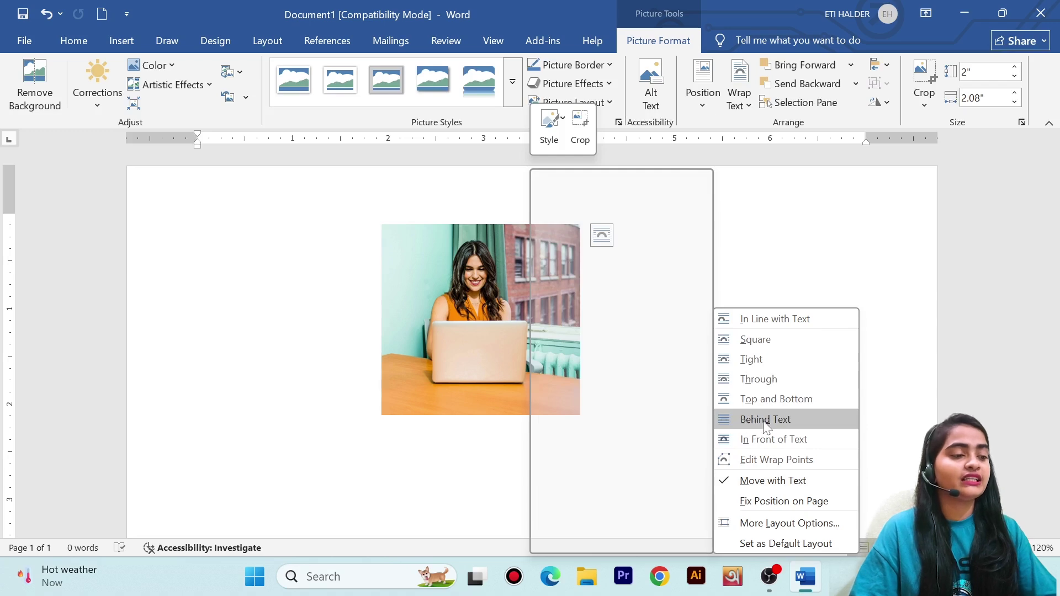
pyautogui.click(746, 419)
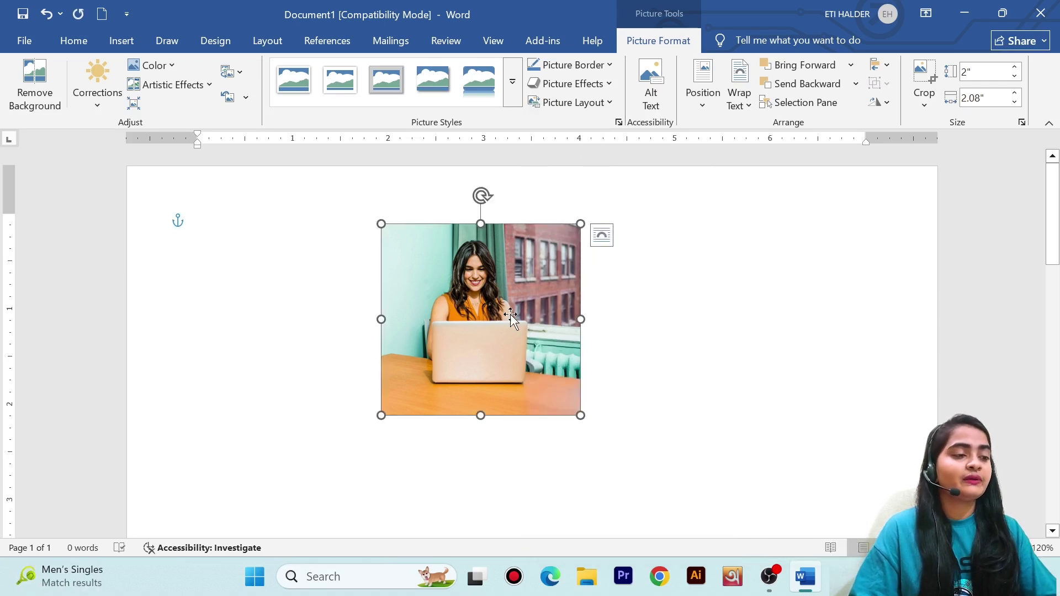
pyautogui.moveTo(485, 335); pyautogui.dragTo(770, 320)
pyautogui.scroll(-1, 722, 355)
pyautogui.scroll(1, 754, 342)
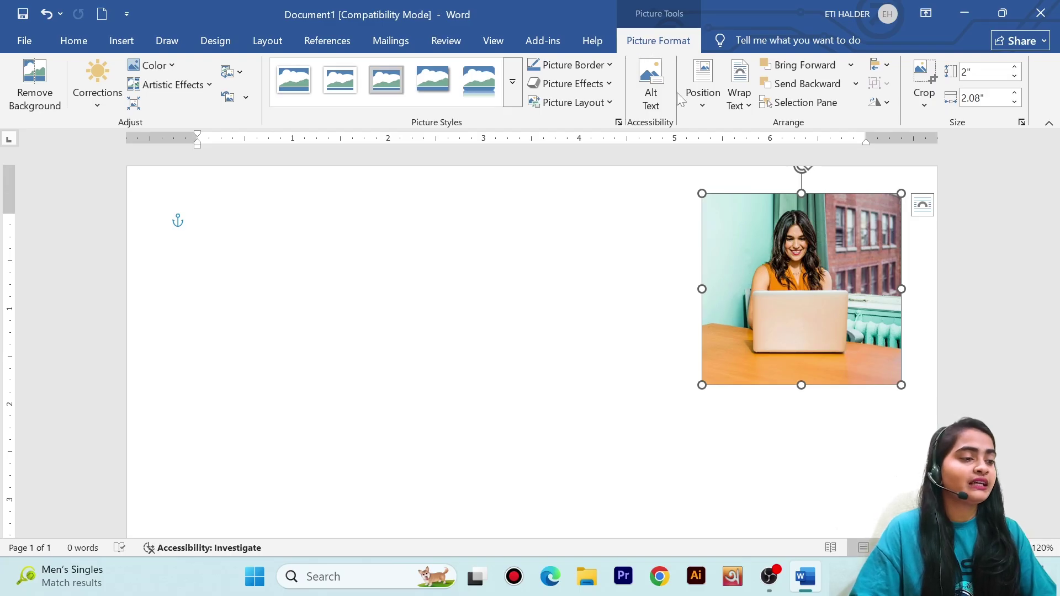
# Move the picture from the page's upper-right corner back toward the middle
pyautogui.click(429, 296)
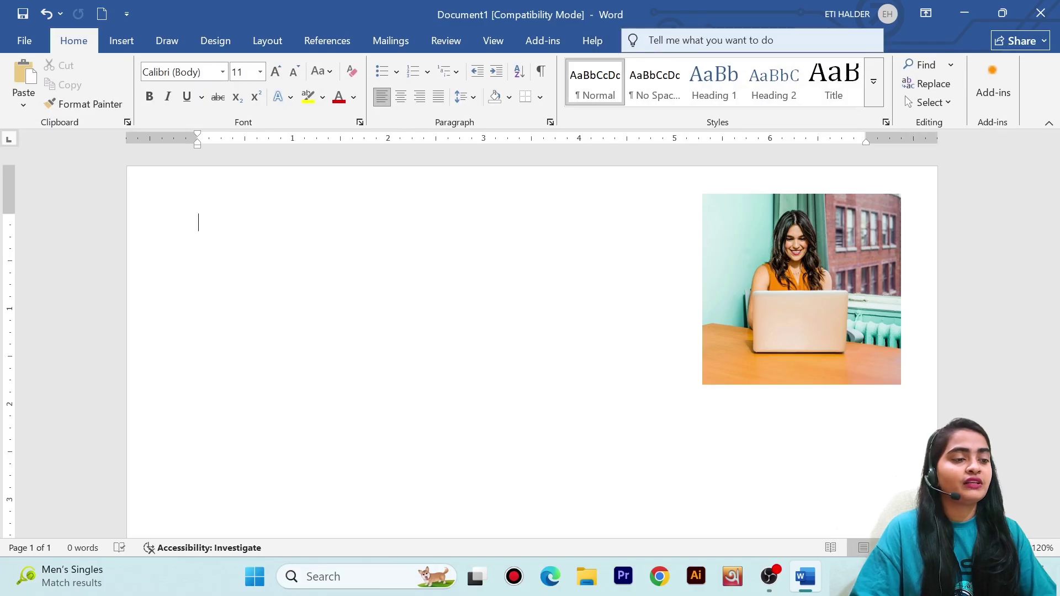
pyautogui.click(800, 301)
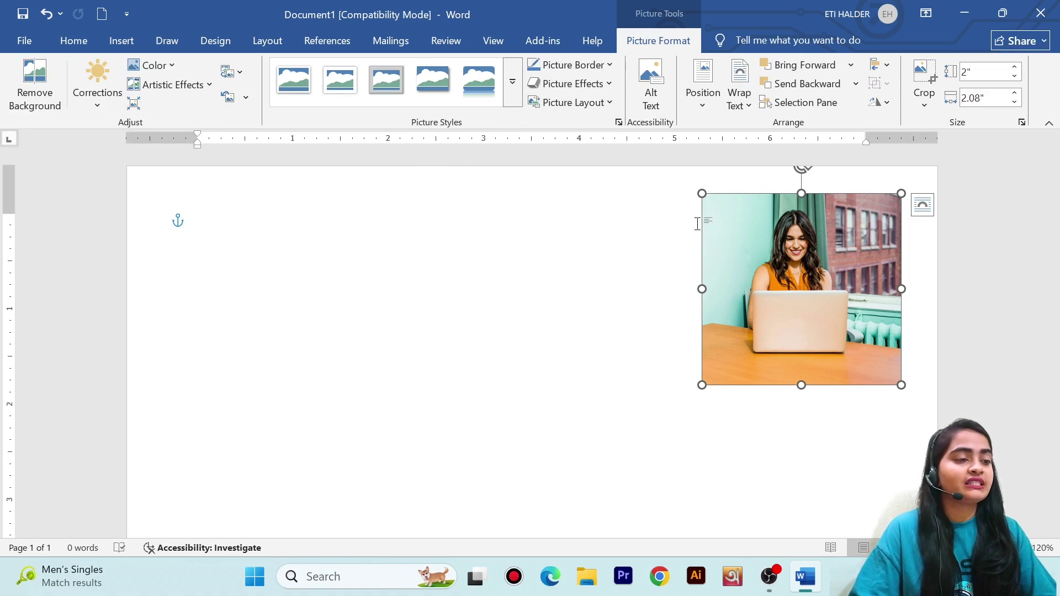
pyautogui.moveTo(795, 301); pyautogui.dragTo(544, 306)
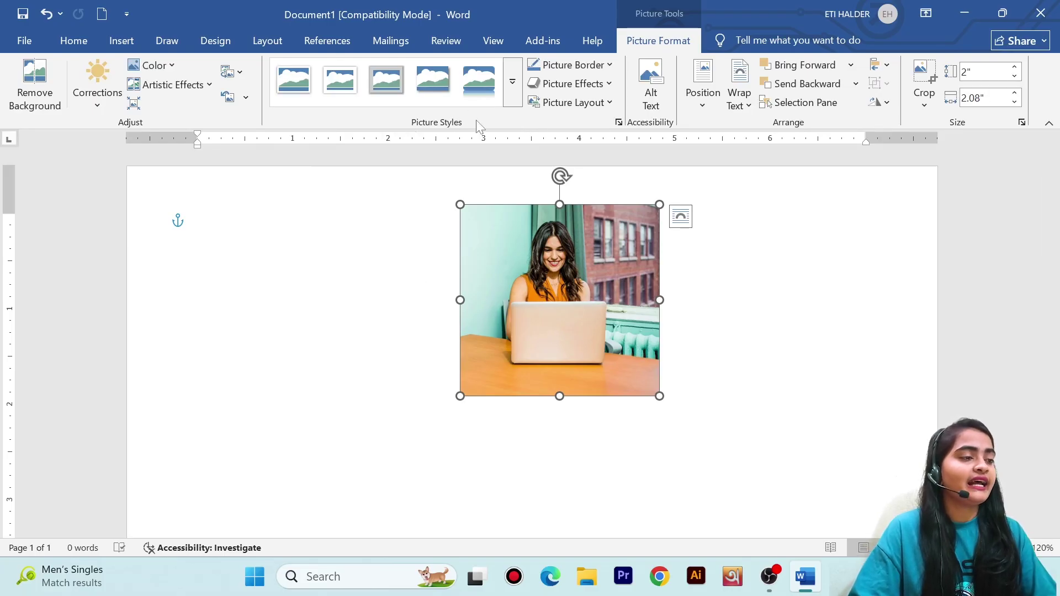
# Apply the white-framed picture style with snipped diagonal corners and shift the picture slightly left
pyautogui.click(514, 89)
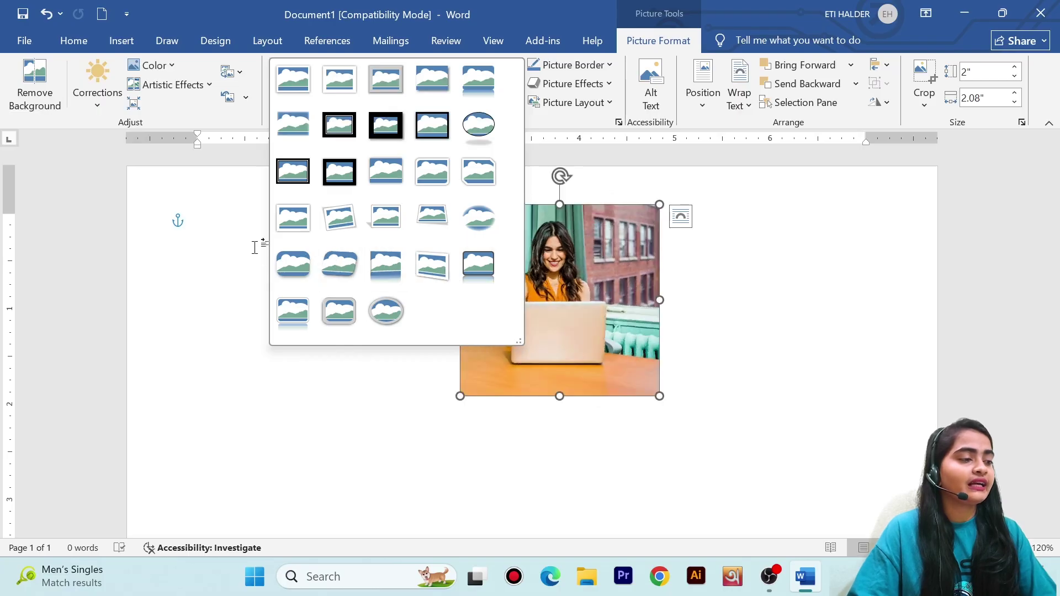
pyautogui.click(472, 180)
pyautogui.moveTo(539, 315); pyautogui.dragTo(492, 320)
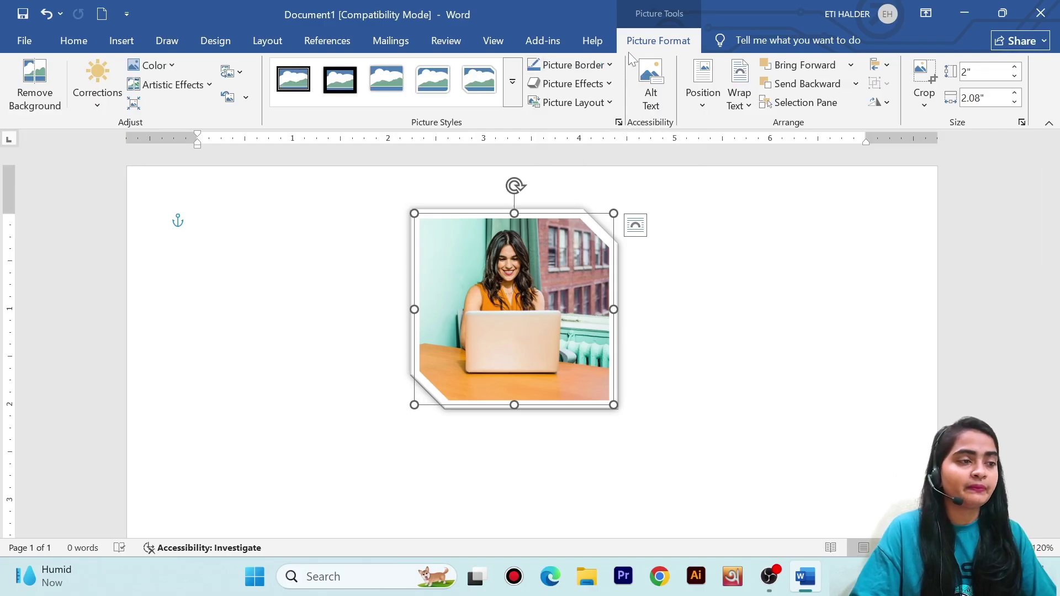
# Try a standard red picture border and replace it with standard purple
pyautogui.click(589, 66)
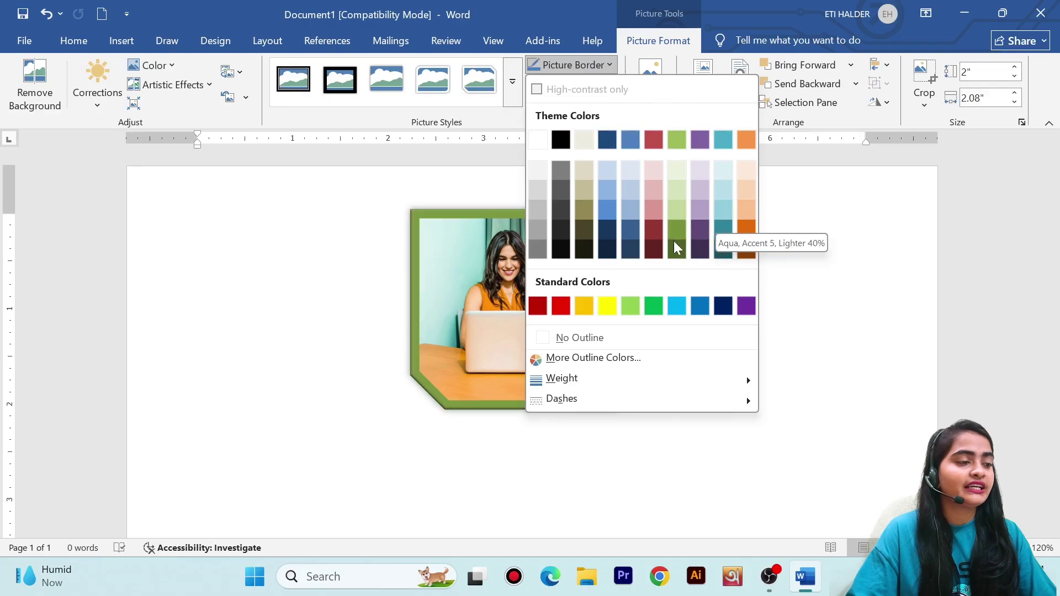
pyautogui.click(561, 306)
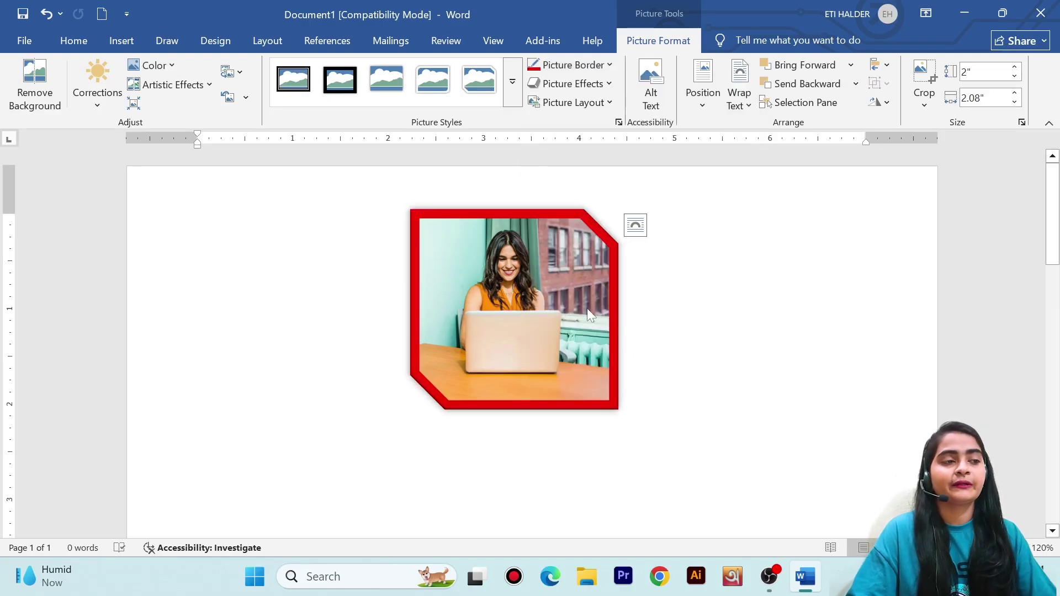
pyautogui.click(585, 65)
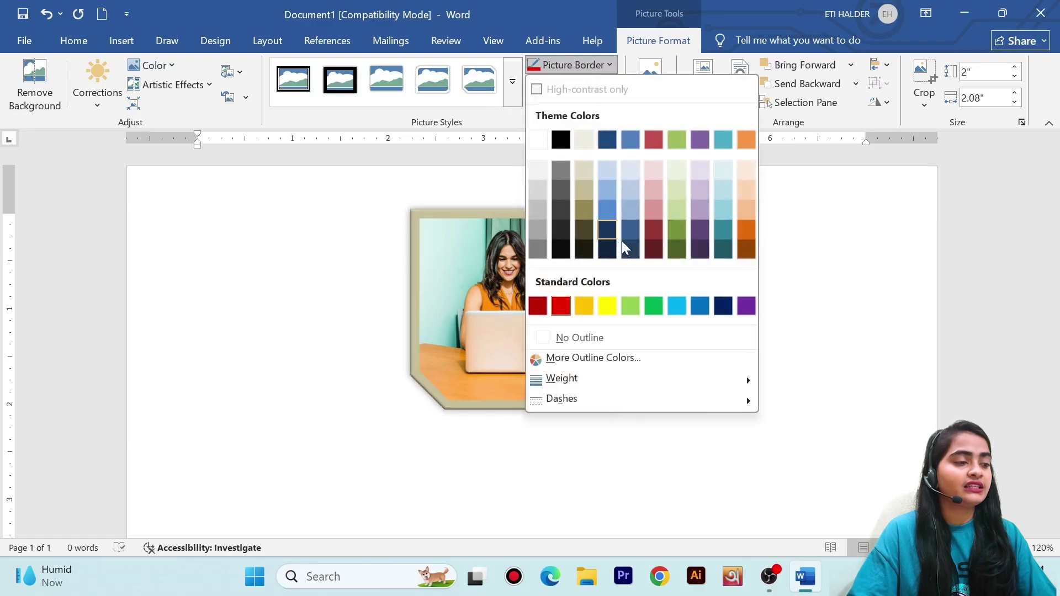
pyautogui.click(745, 303)
pyautogui.click(787, 331)
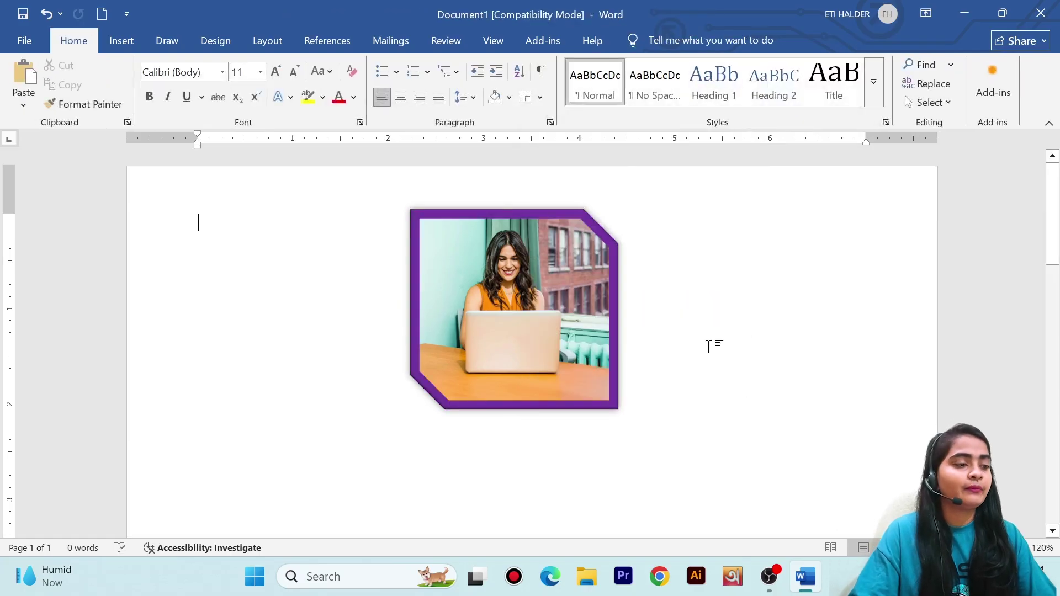
# Examine the Preset, Shadow, Reflection and Glow effects available for the picture without applying any
pyautogui.click(504, 355)
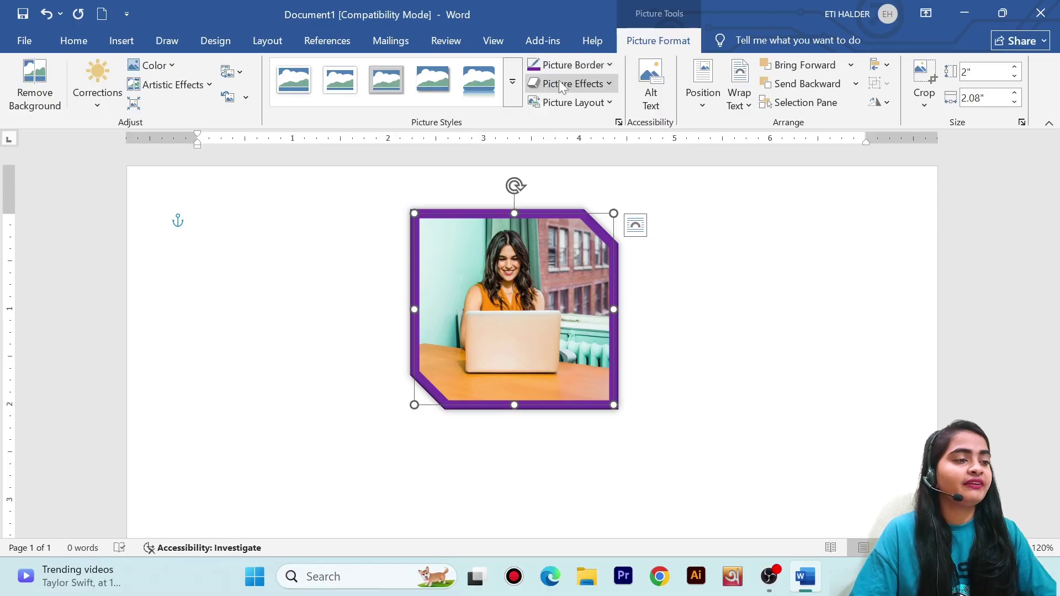
pyautogui.click(583, 89)
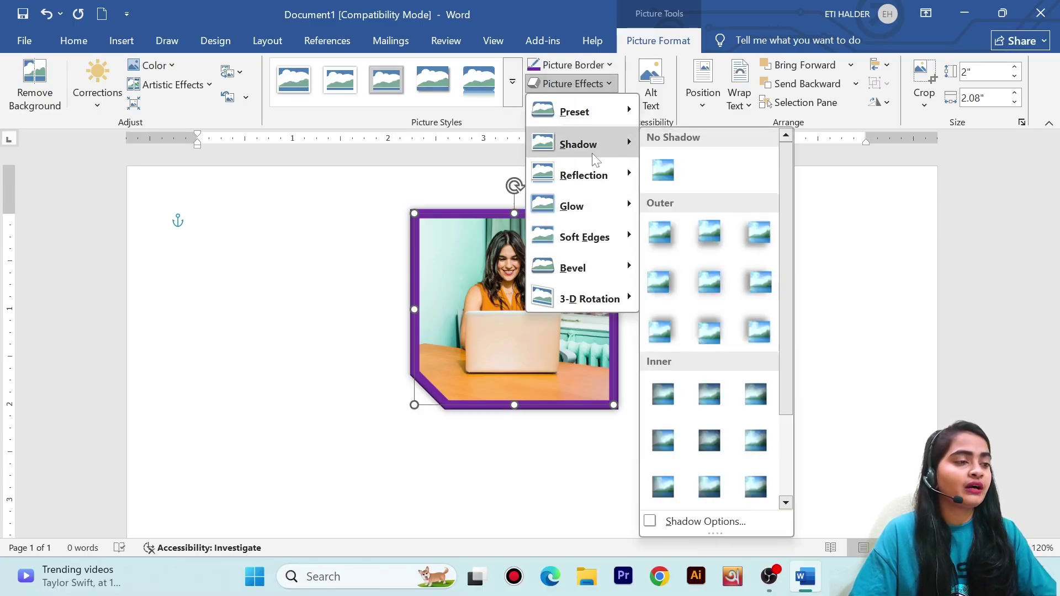
pyautogui.moveTo(591, 108)
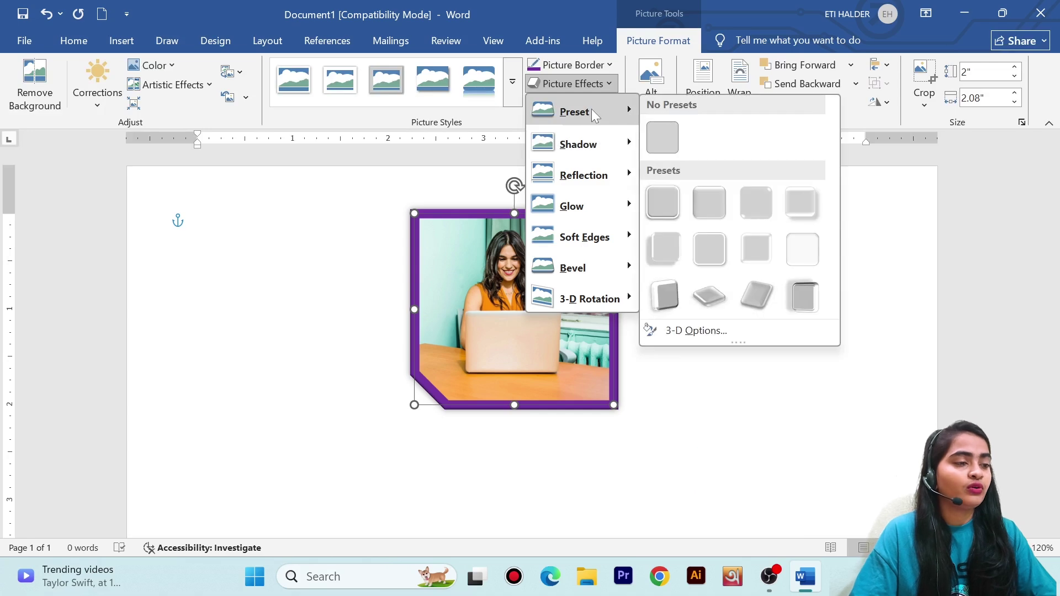
pyautogui.moveTo(587, 173)
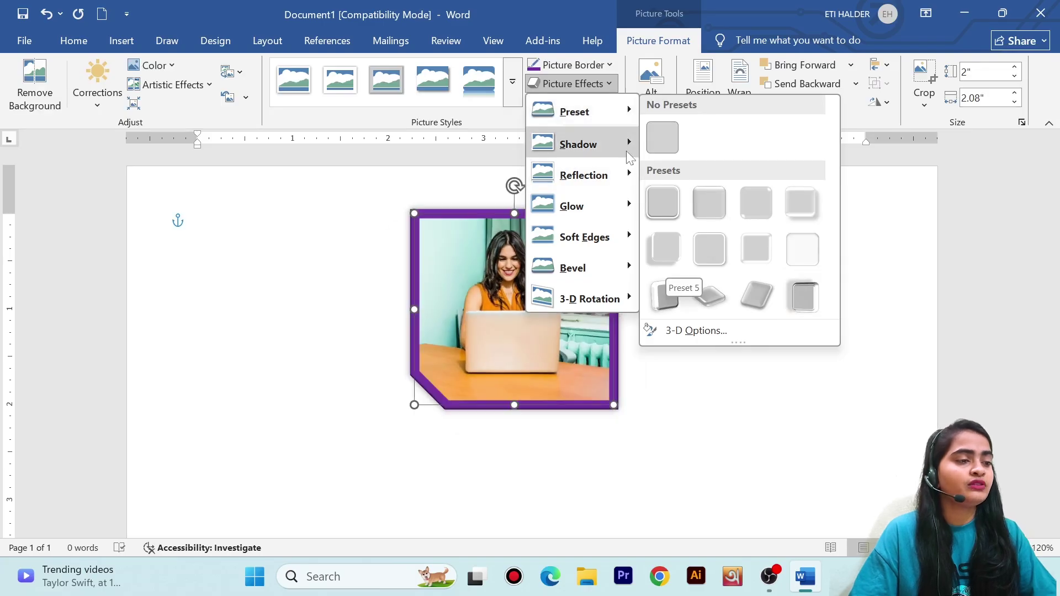
pyautogui.moveTo(619, 161)
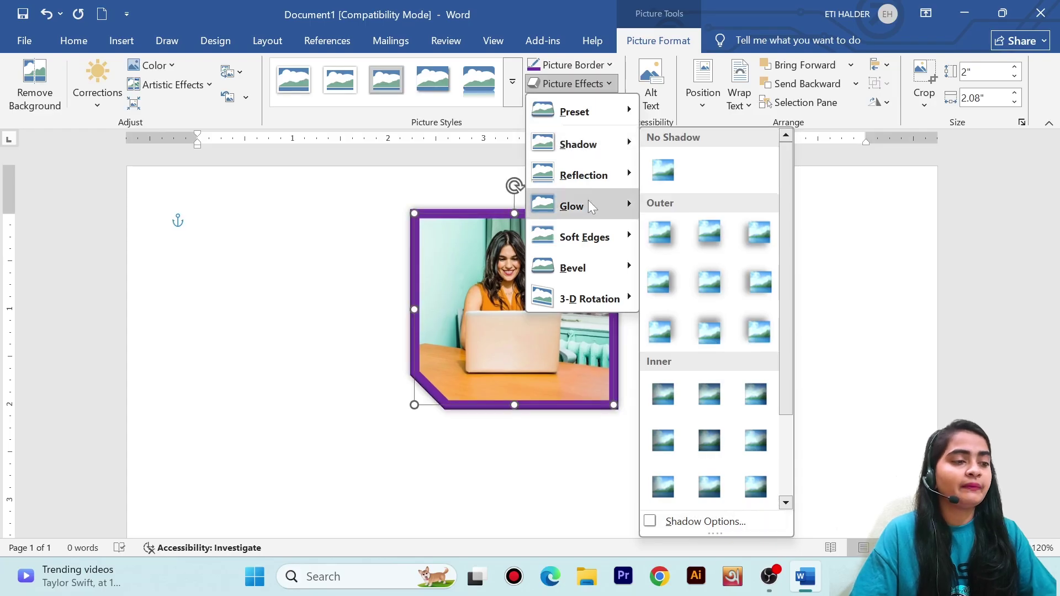
pyautogui.moveTo(583, 208)
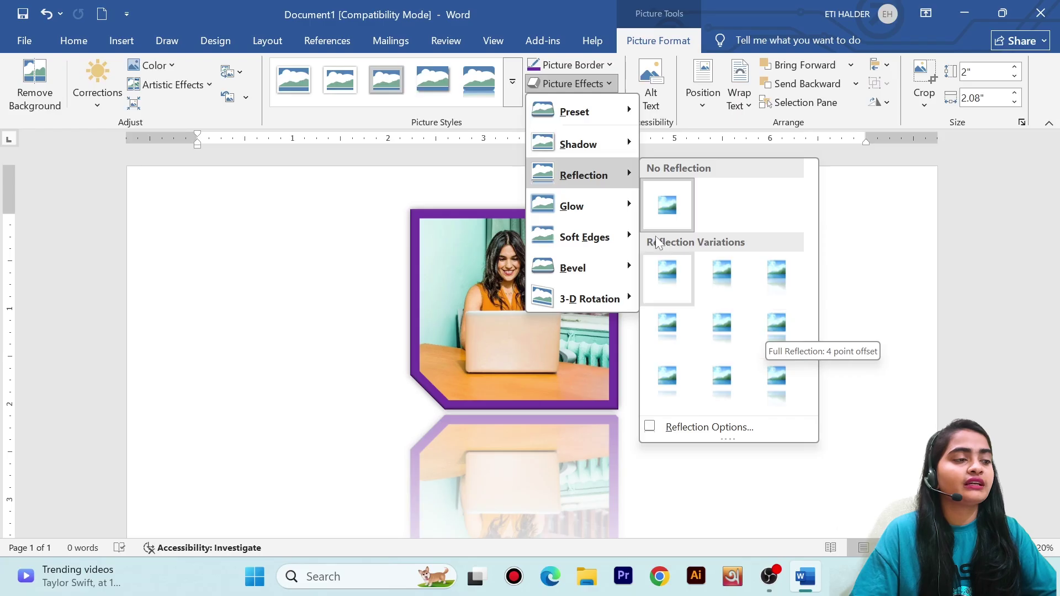
pyautogui.click(458, 194)
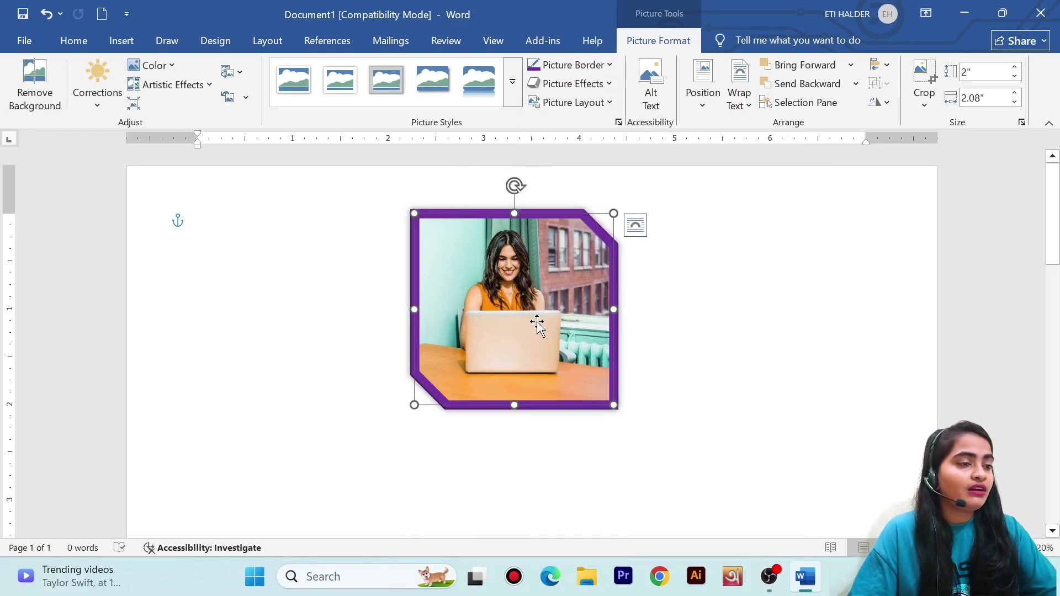
# Shift the purple-bordered picture slightly down and to the left
pyautogui.moveTo(525, 337); pyautogui.dragTo(511, 344)
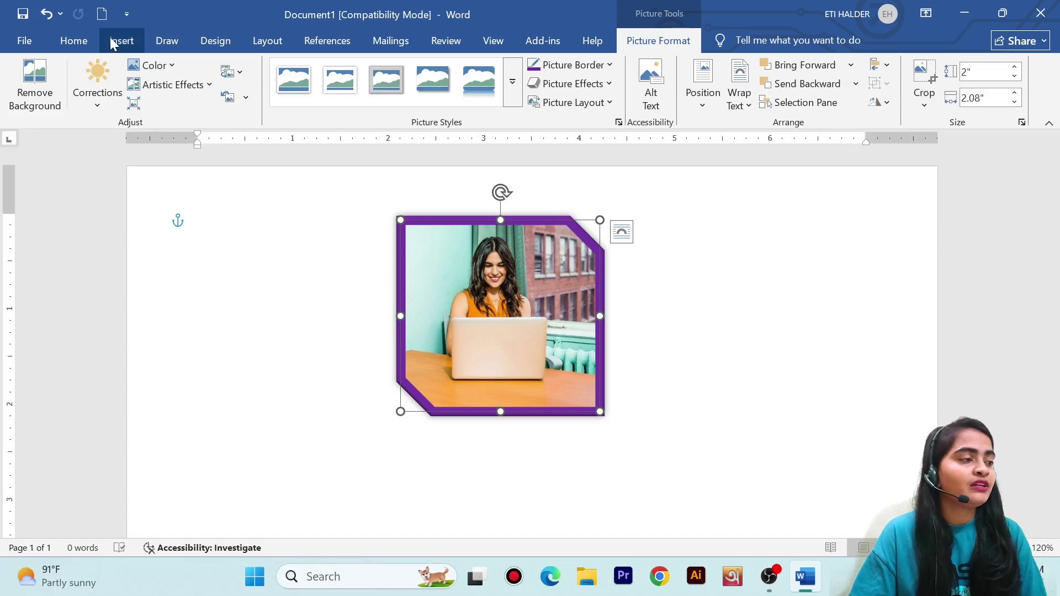
# Draw a rectangle about 2.72" wide and 1.55" high in the blank area below the picture and reposition it near the middle
pyautogui.click(122, 47)
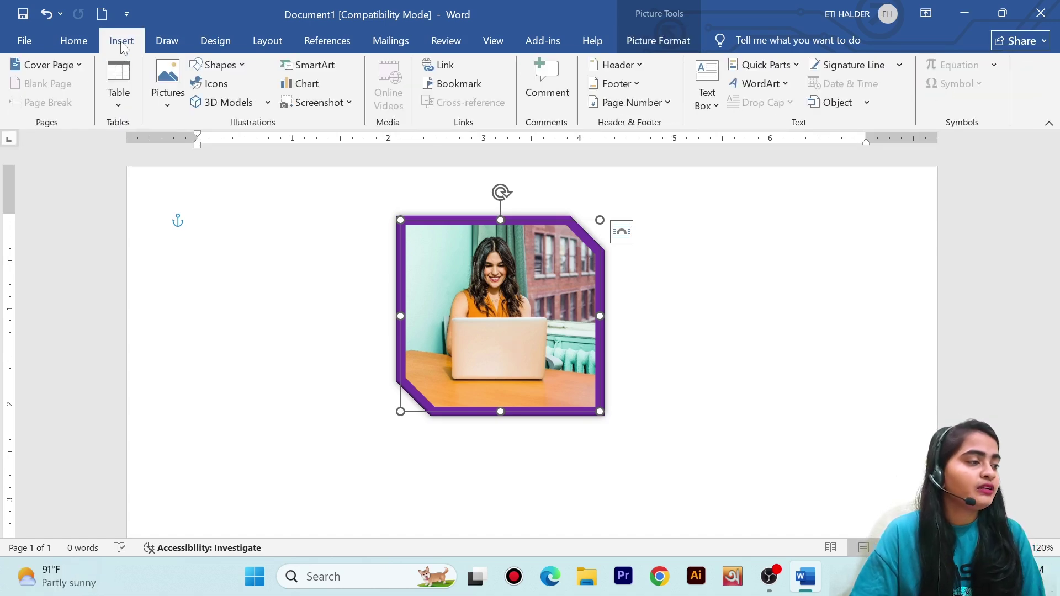
pyautogui.click(220, 68)
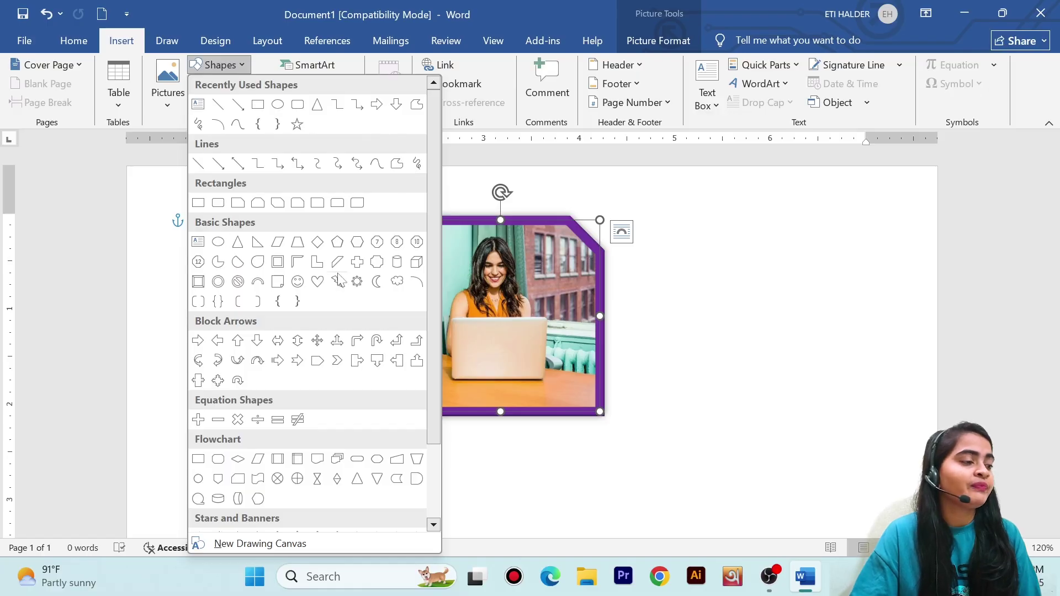
pyautogui.scroll(-3, 331, 287)
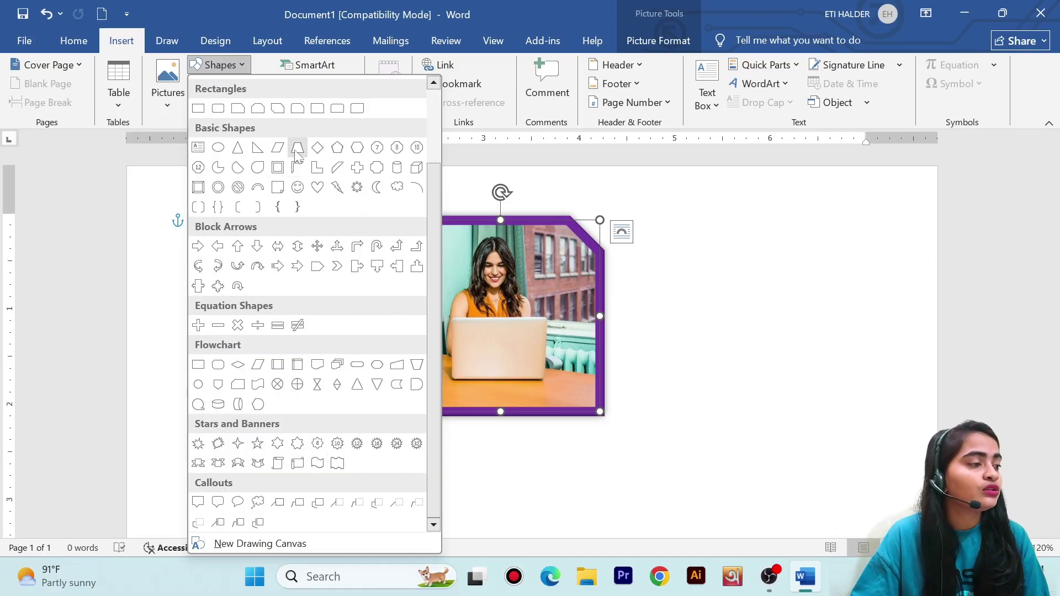
pyautogui.click(200, 110)
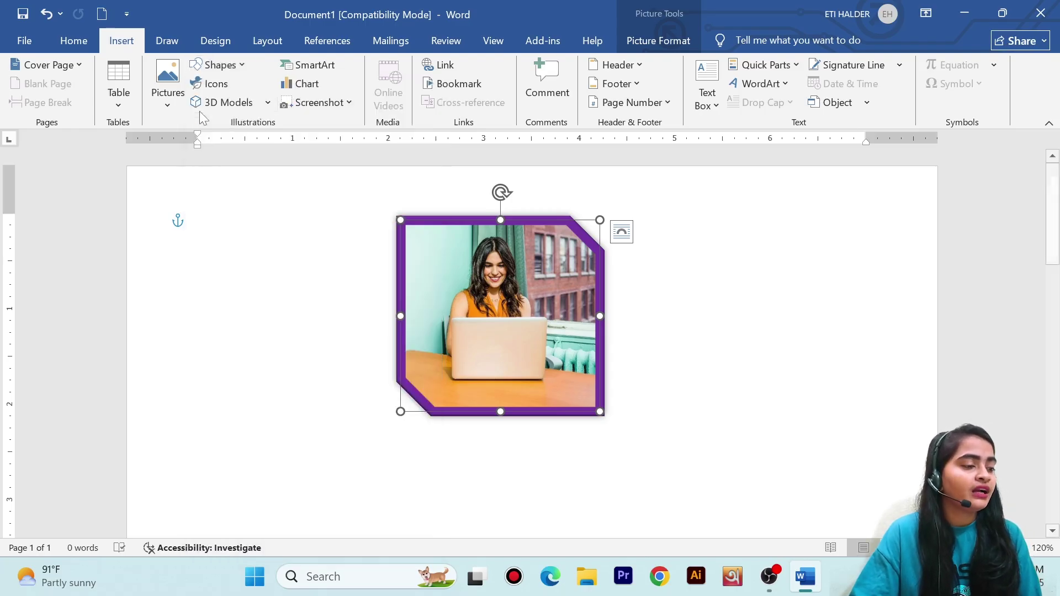
pyautogui.scroll(-5, 289, 445)
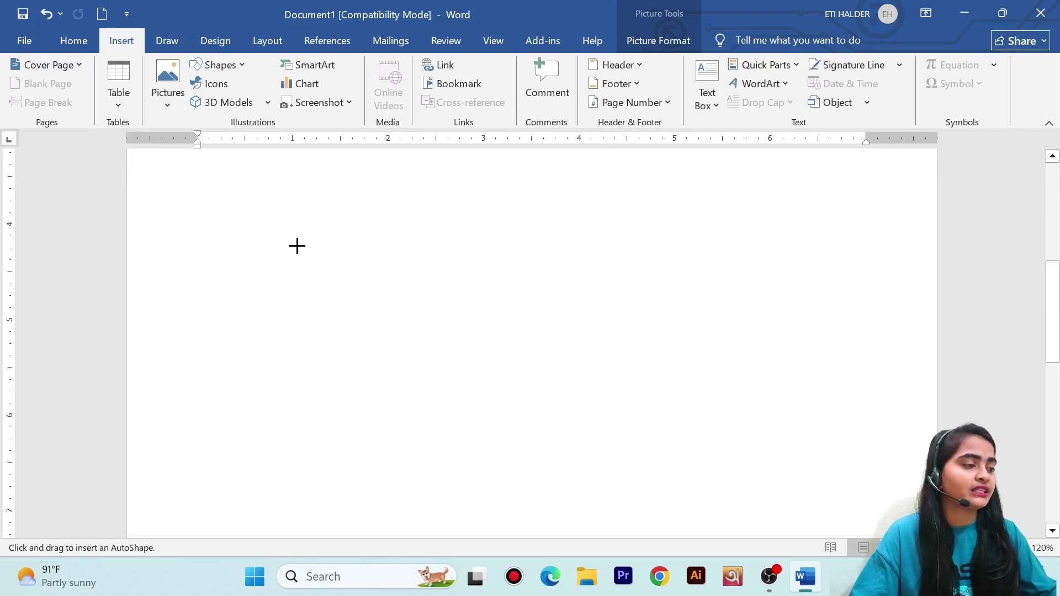
pyautogui.scroll(4, 296, 243)
pyautogui.moveTo(213, 271)
pyautogui.mouseDown()
pyautogui.moveTo(345, 300)
pyautogui.moveTo(589, 406)
pyautogui.moveTo(605, 457)
pyautogui.moveTo(559, 467)
pyautogui.mouseUp()
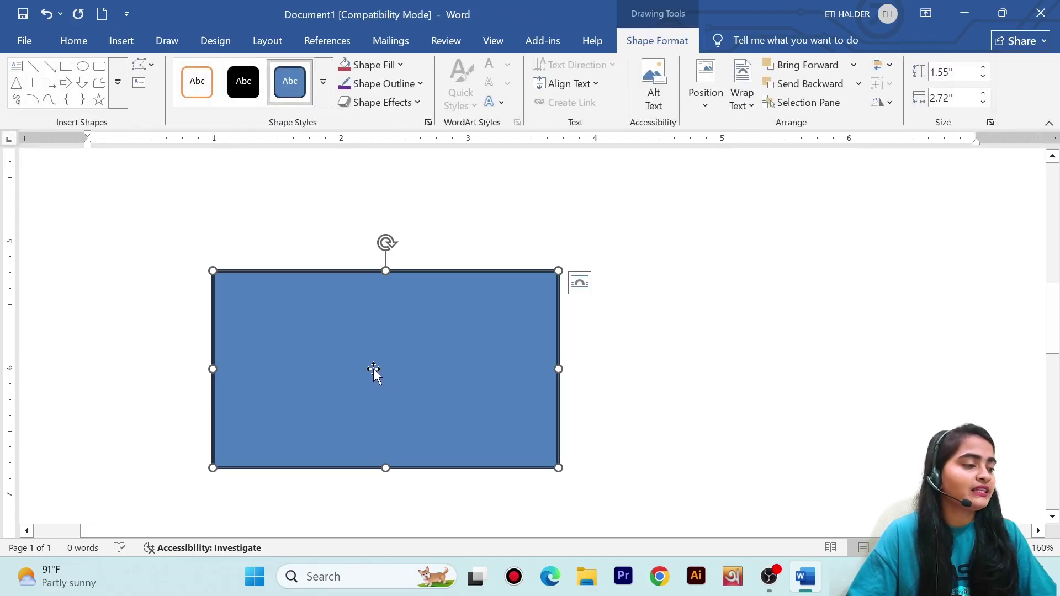
pyautogui.moveTo(370, 359); pyautogui.dragTo(555, 363)
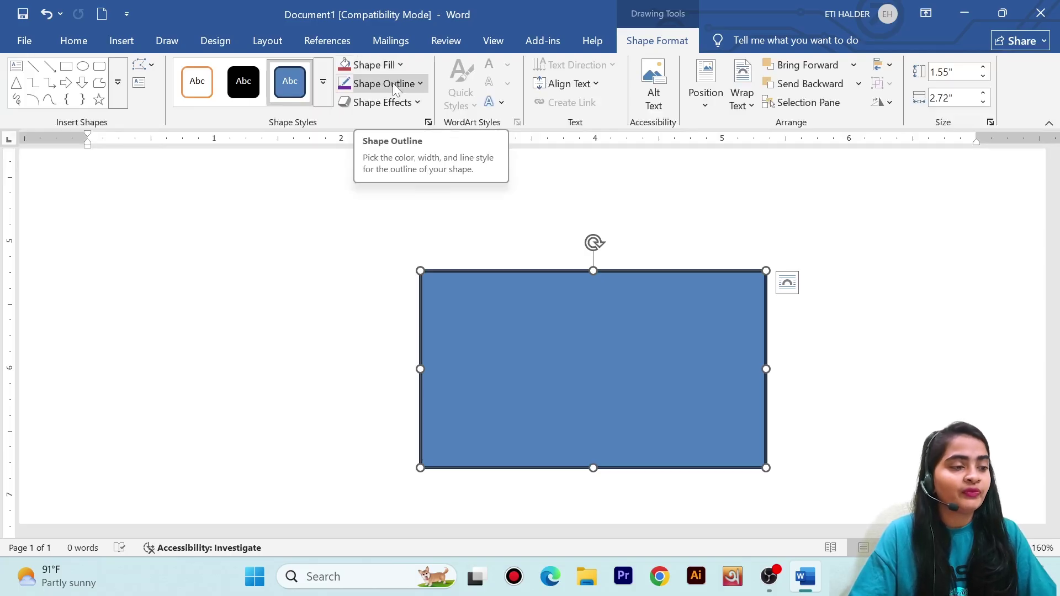
pyautogui.moveTo(564, 402); pyautogui.dragTo(481, 393)
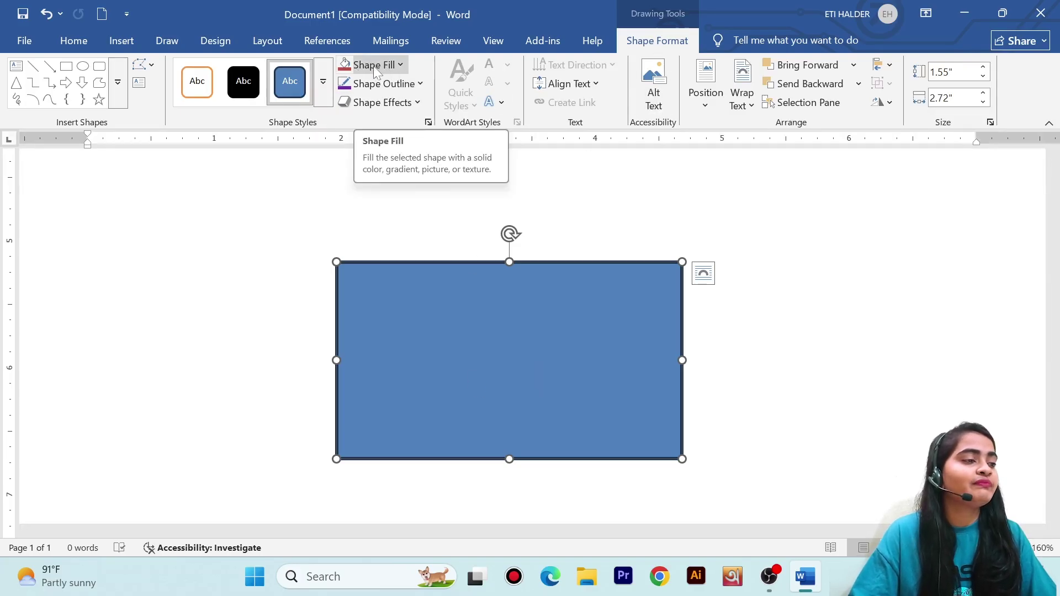
# Fill the rectangle with standard red
pyautogui.click(393, 64)
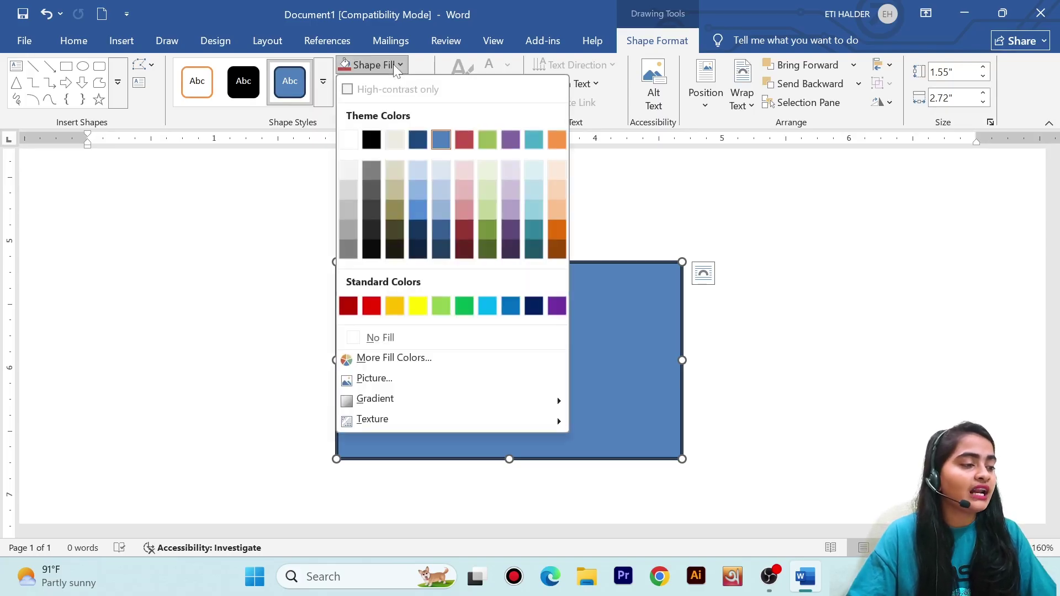
pyautogui.click(372, 307)
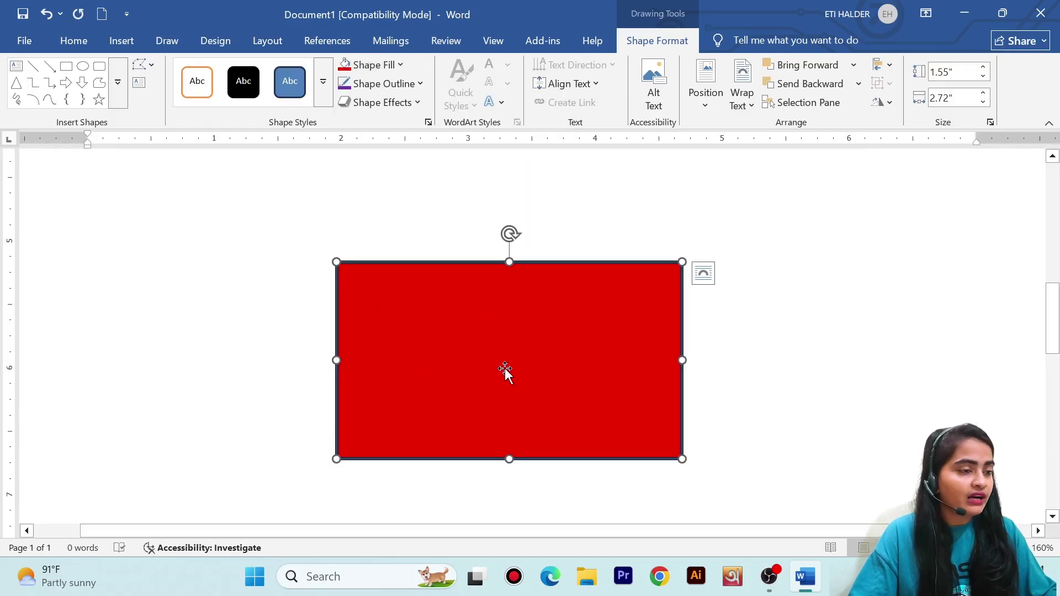
pyautogui.keyDown('ctrl'); pyautogui.scroll(5, 473, 354); pyautogui.keyUp('ctrl')
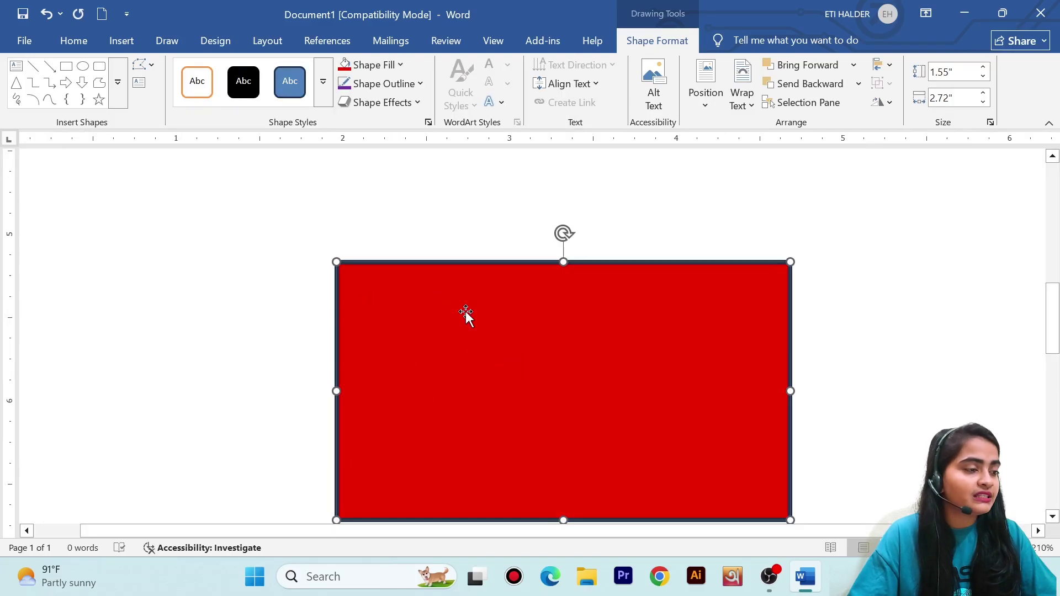
pyautogui.scroll(-4, 497, 386)
pyautogui.scroll(2, 407, 330)
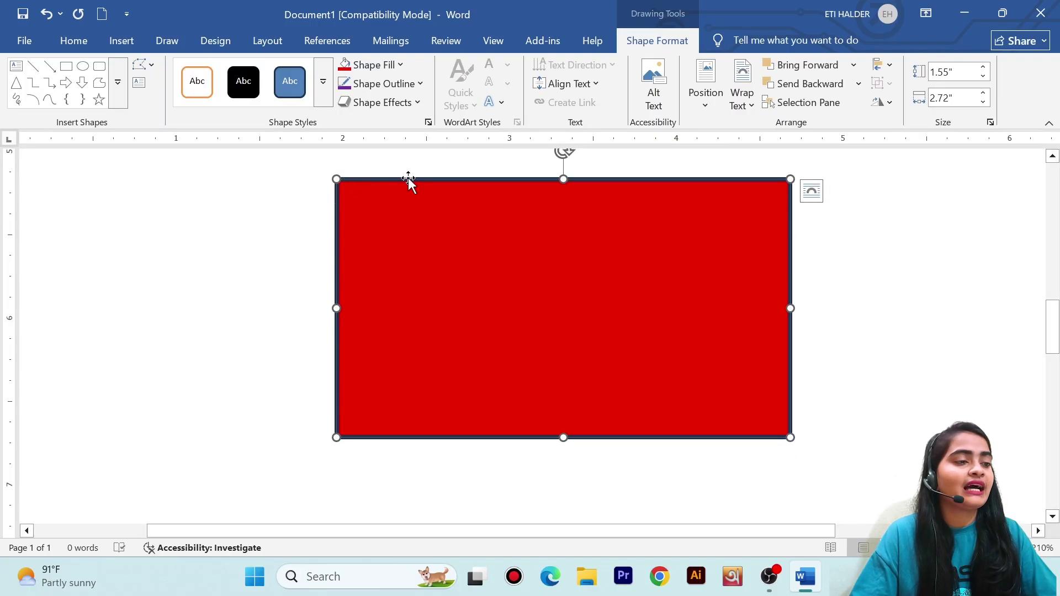
pyautogui.scroll(1, 611, 274)
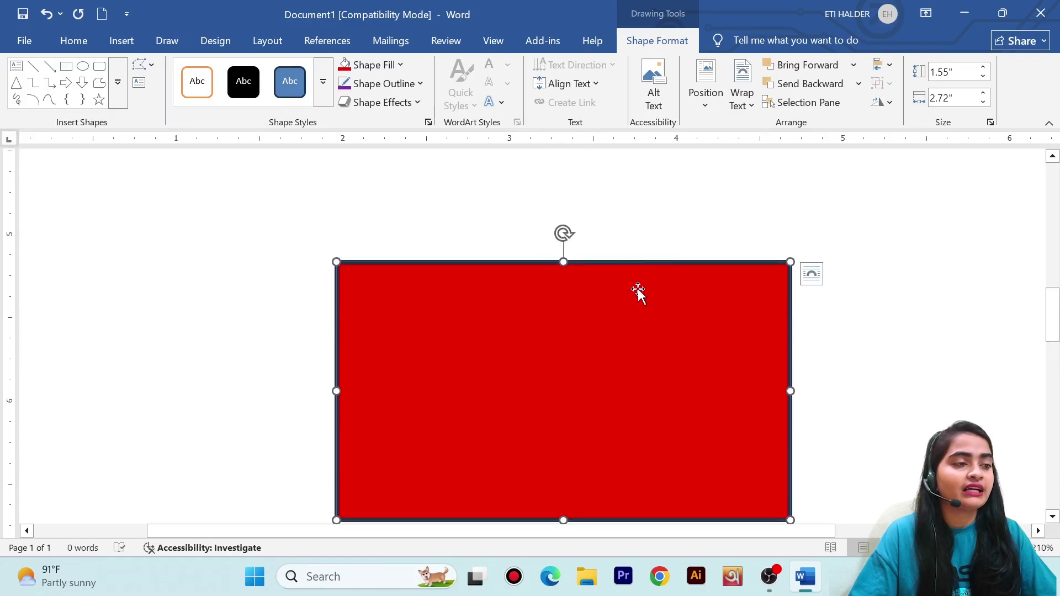
pyautogui.scroll(-1, 637, 288)
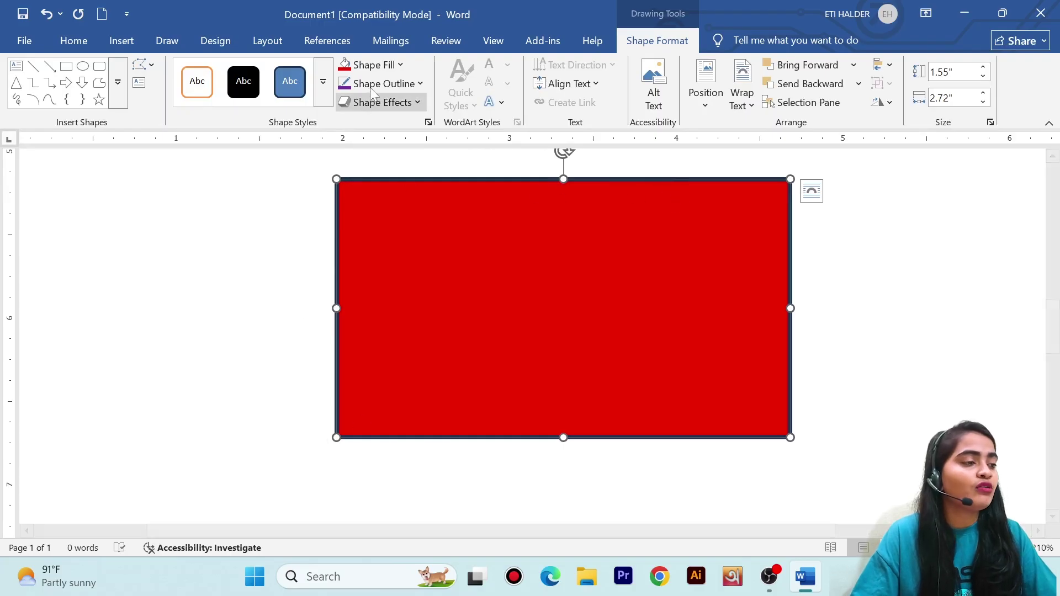
# Change the red rectangle's outline to the medium blue theme color
pyautogui.click(386, 83)
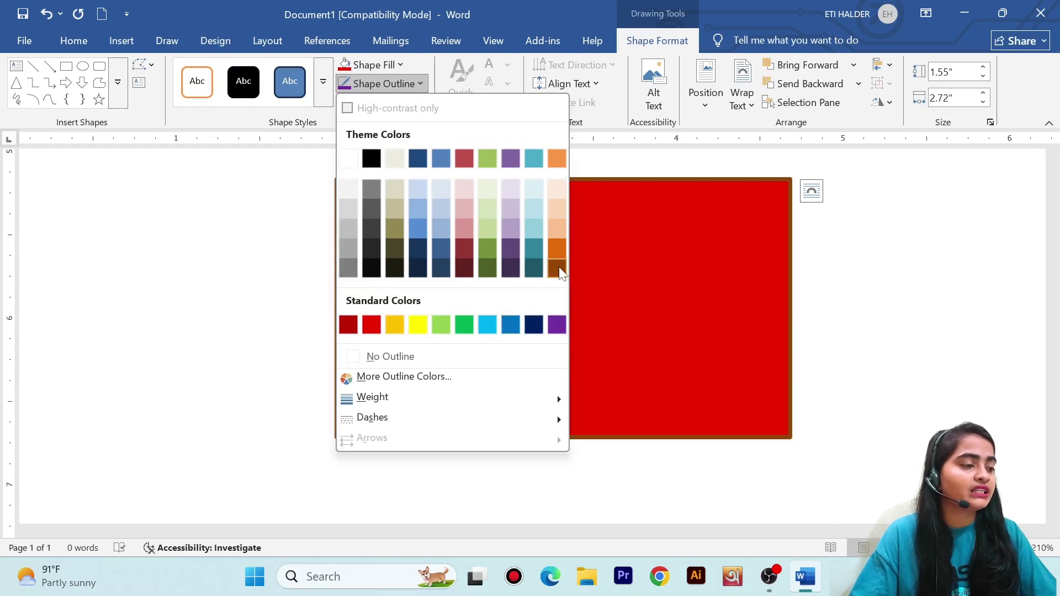
pyautogui.click(441, 159)
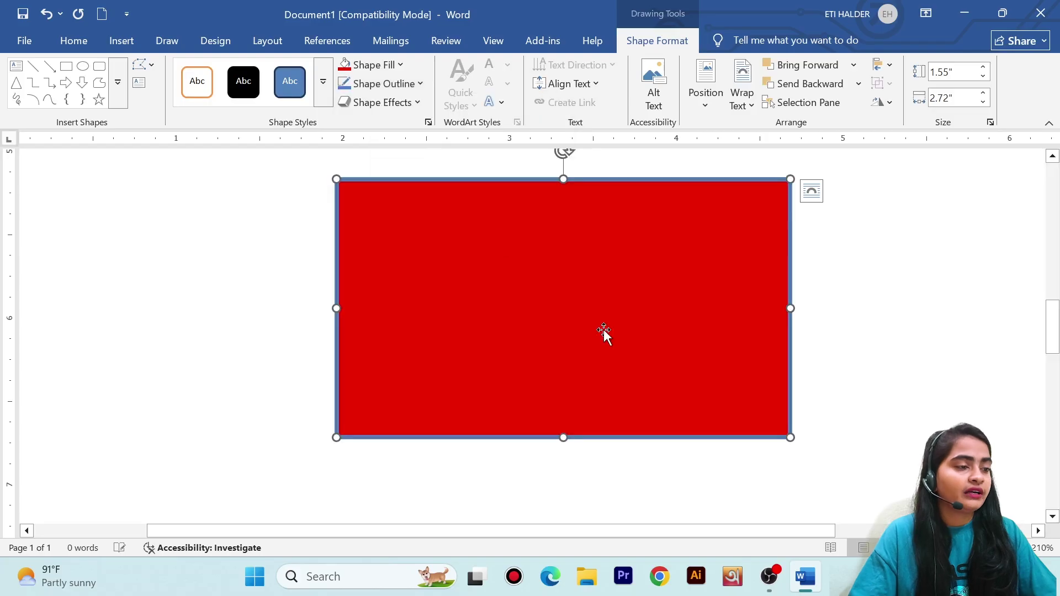
pyautogui.scroll(2, 784, 378)
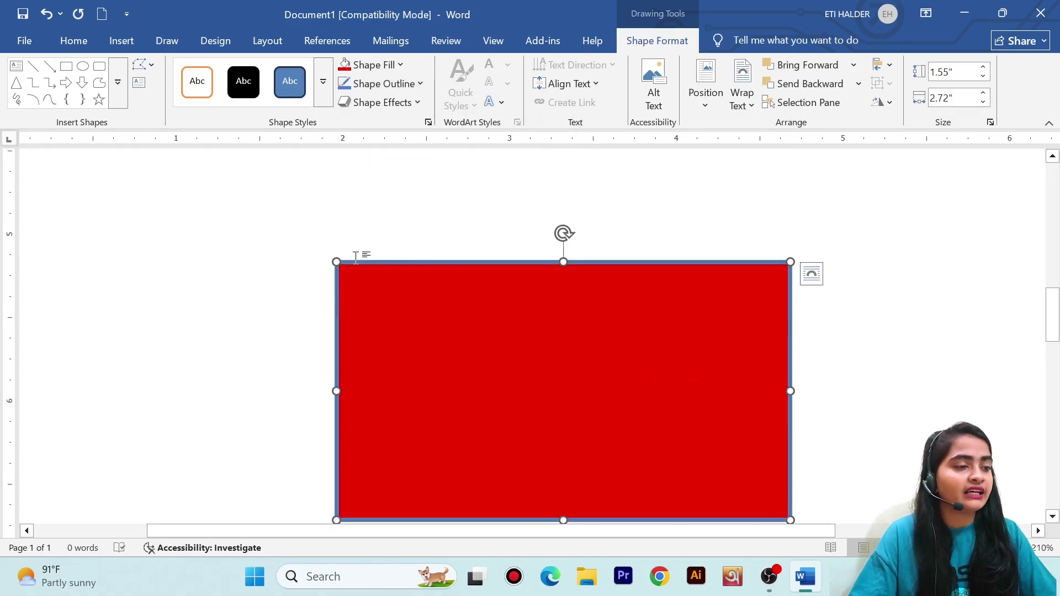
pyautogui.scroll(-2, 651, 263)
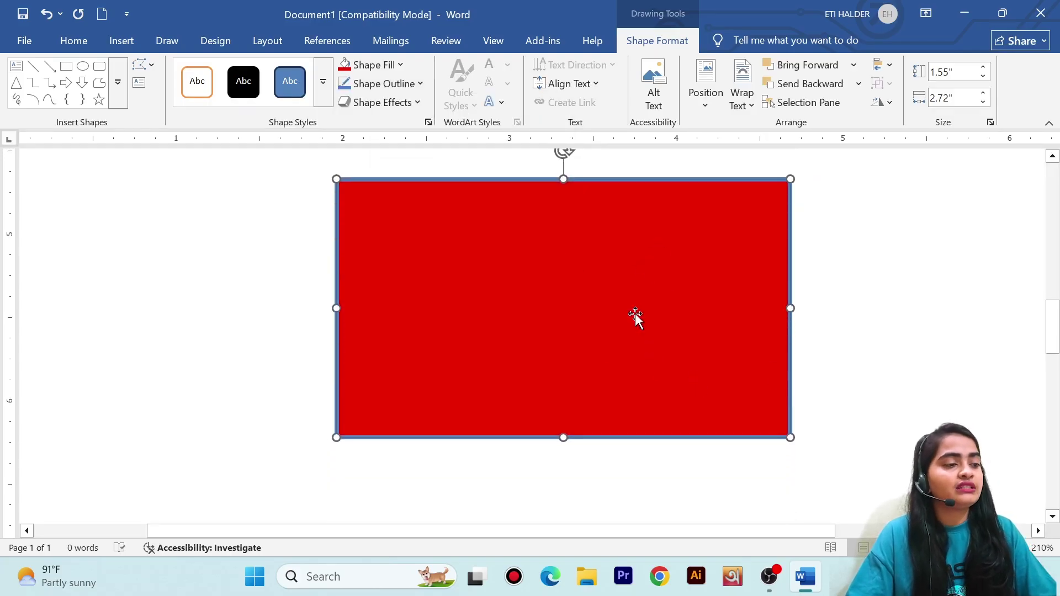
pyautogui.scroll(2, 635, 315)
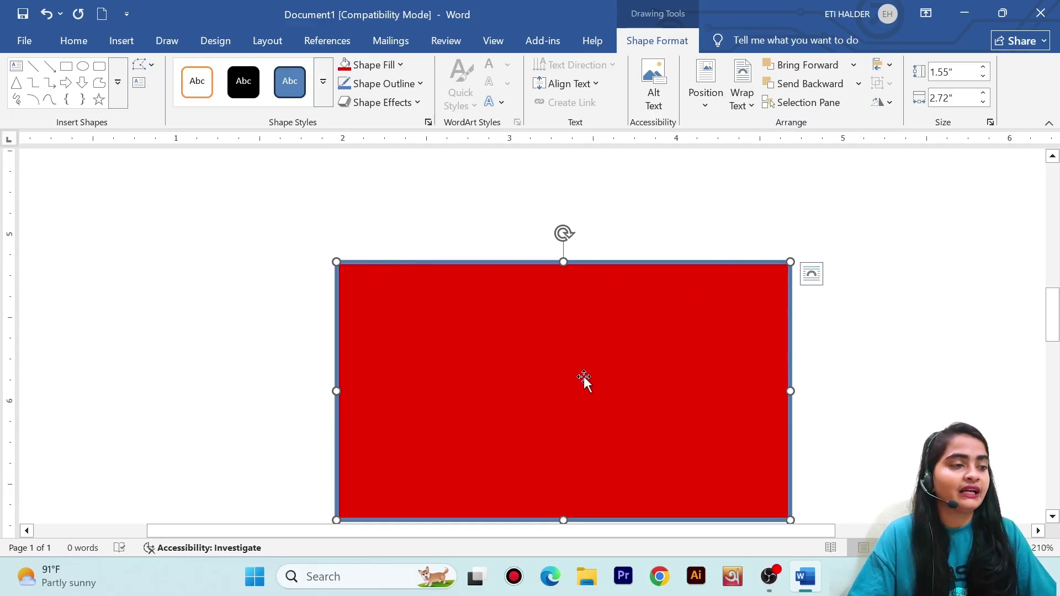
pyautogui.scroll(-2, 554, 374)
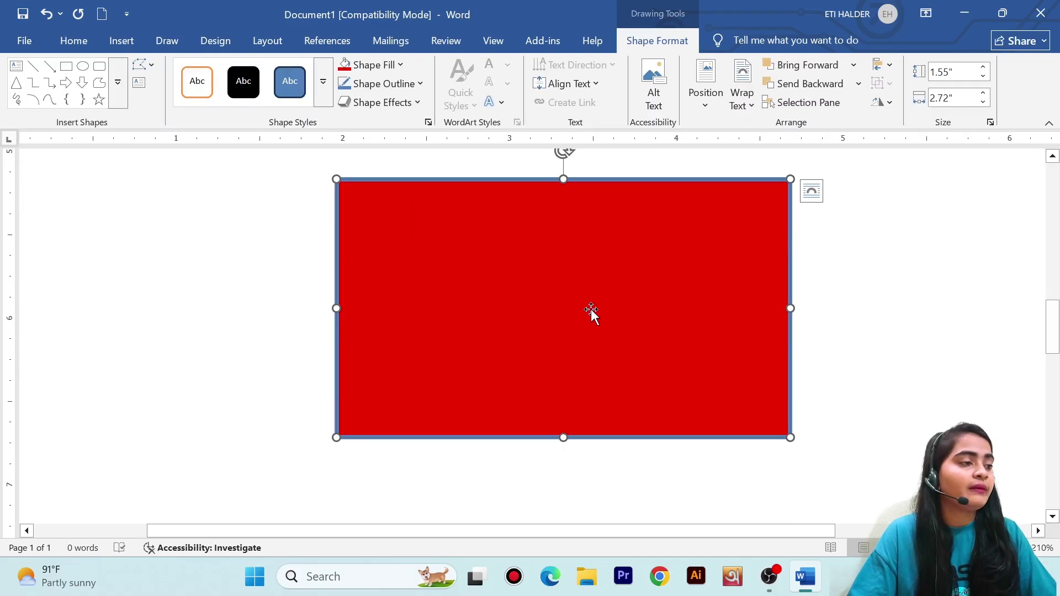
# Try the rectangle with no fill and give it a standard yellow fill instead
pyautogui.click(384, 65)
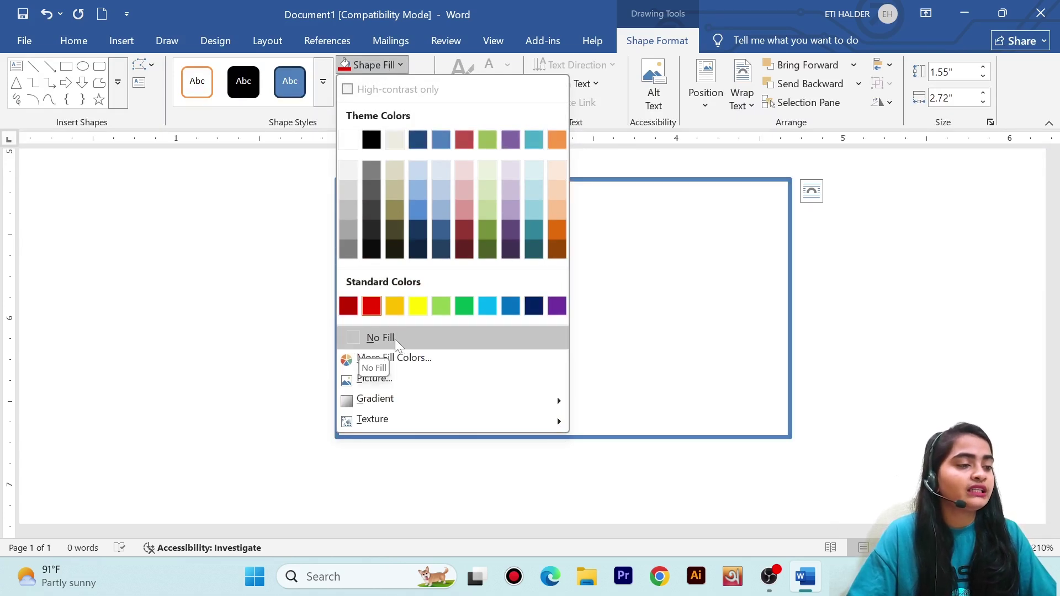
pyautogui.click(380, 338)
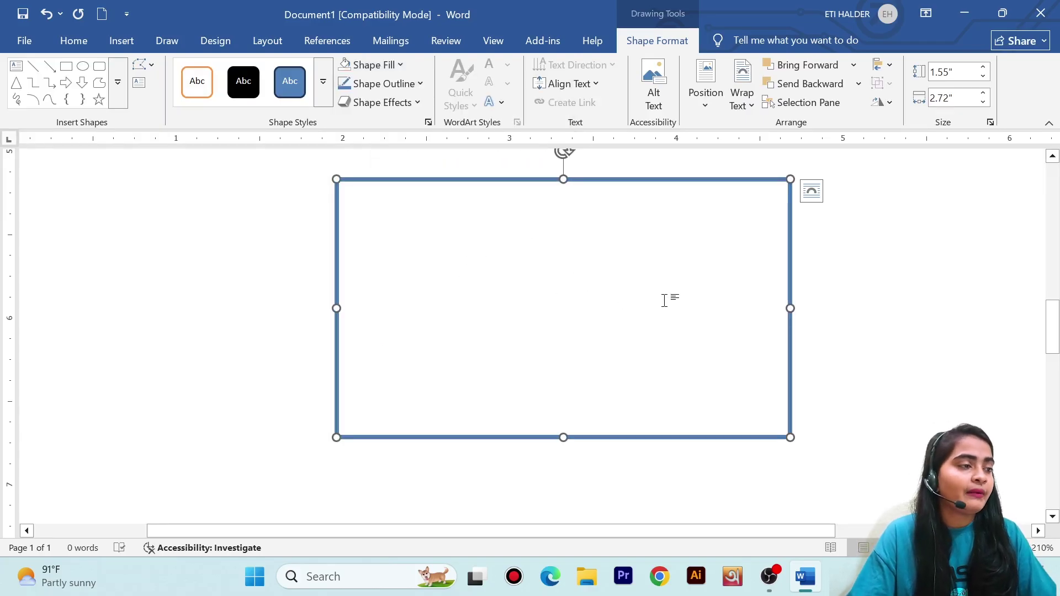
pyautogui.click(376, 67)
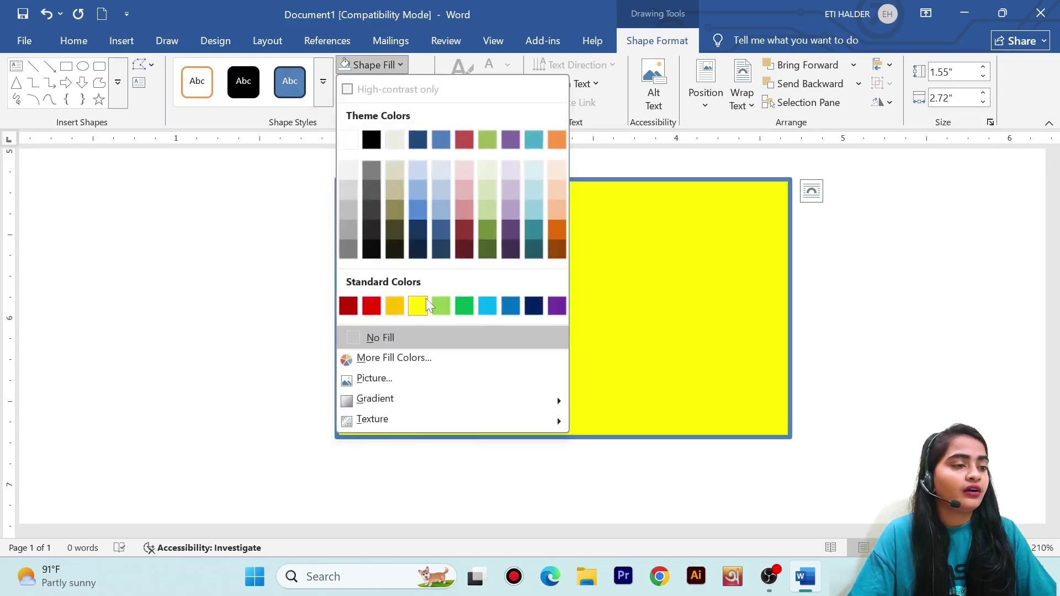
pyautogui.click(426, 301)
pyautogui.scroll(2, 604, 276)
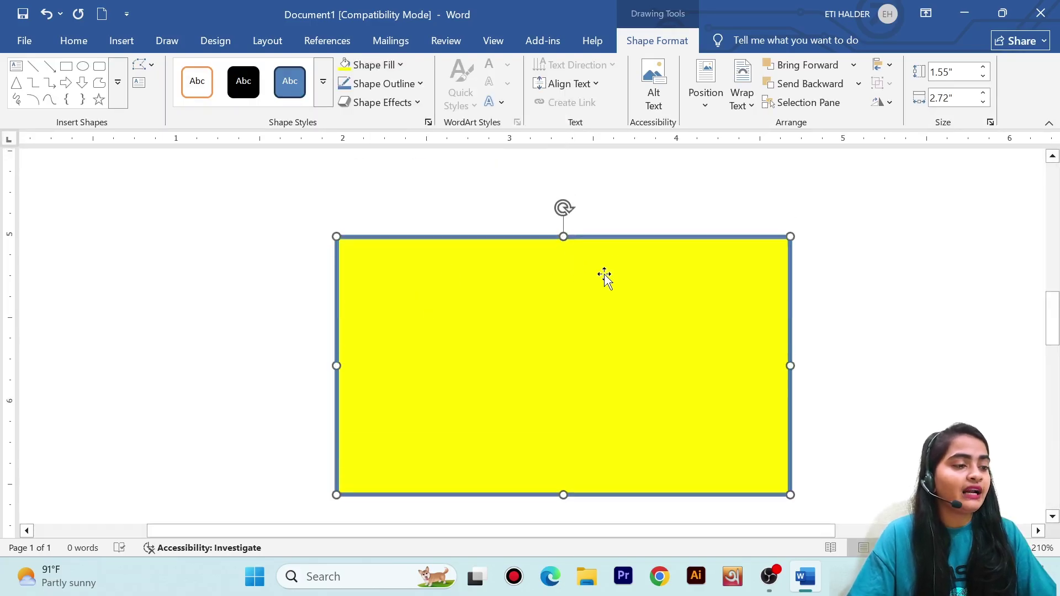
pyautogui.scroll(1, 604, 276)
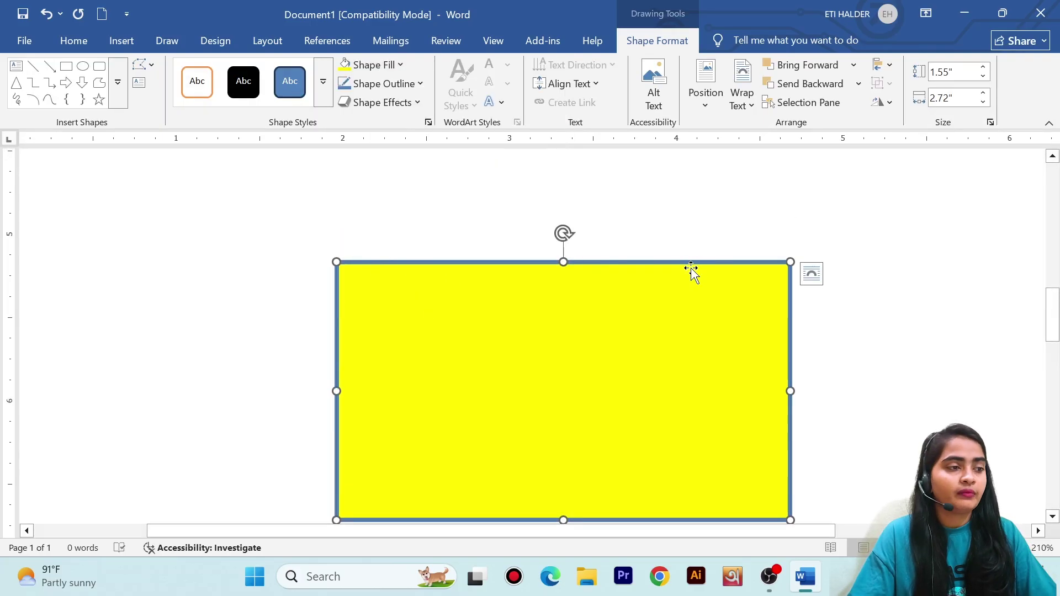
pyautogui.scroll(-3, 691, 271)
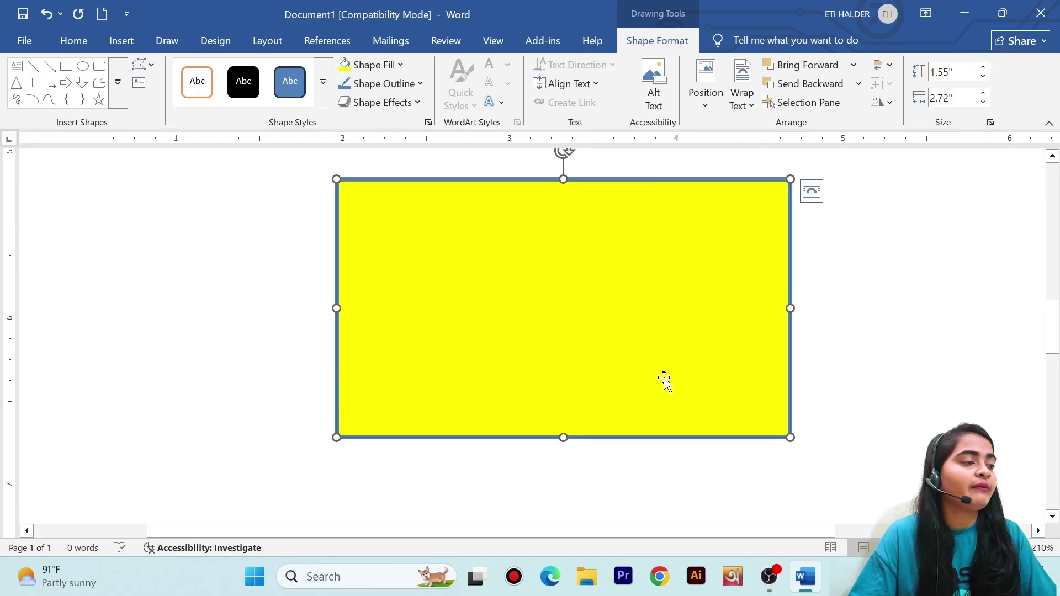
# Remove the outline from the yellow rectangle and deselect the shape
pyautogui.click(383, 83)
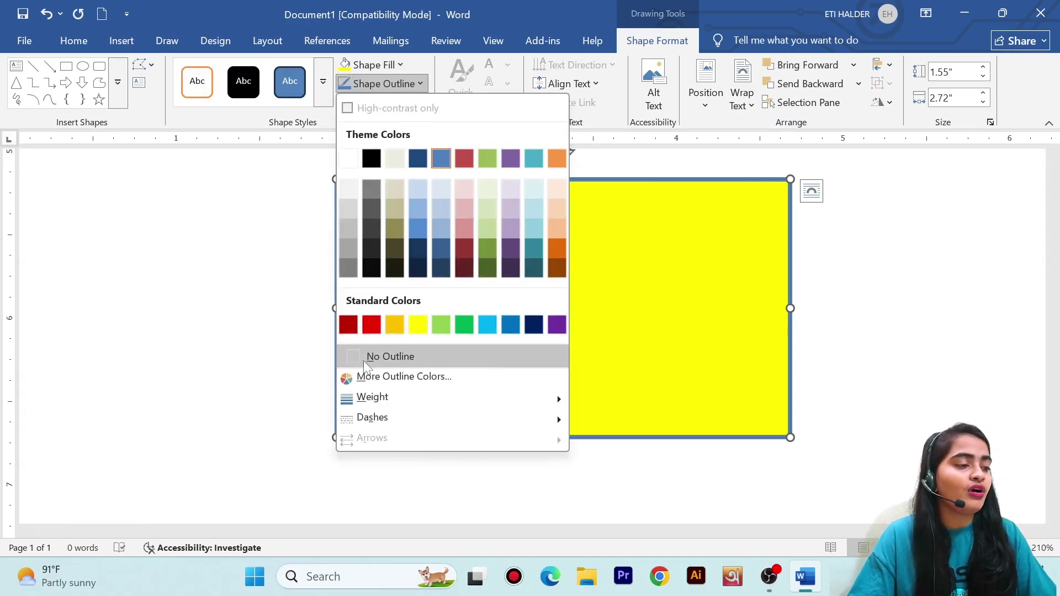
pyautogui.click(364, 357)
pyautogui.press('Escape')
pyautogui.scroll(-3, 729, 371)
pyautogui.scroll(1, 728, 371)
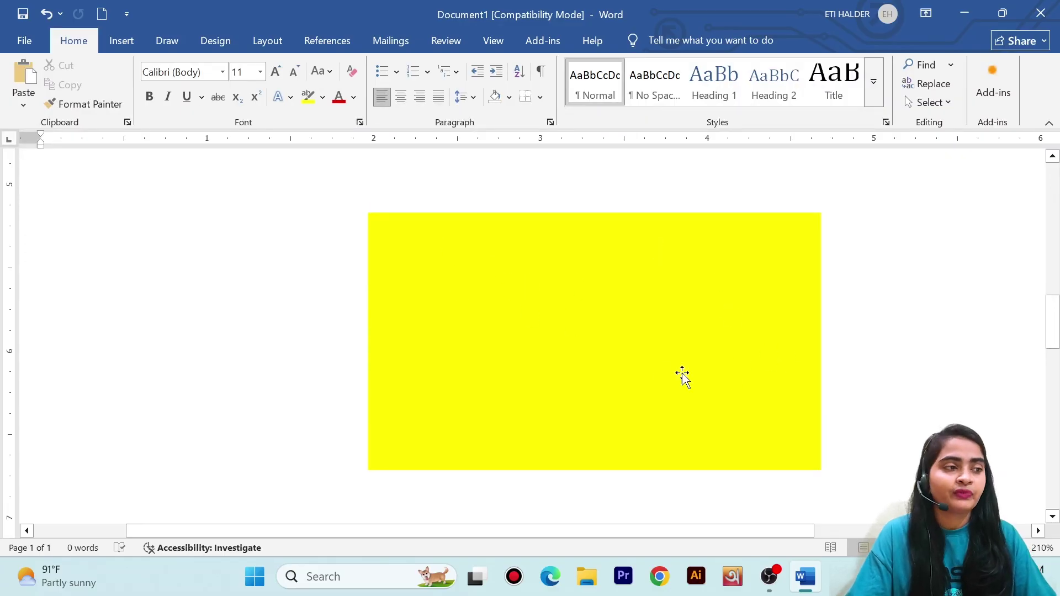
# Shrink the yellow rectangle from its lower-right corner and widen it by stretching both its right and left sides outward
pyautogui.click(568, 303)
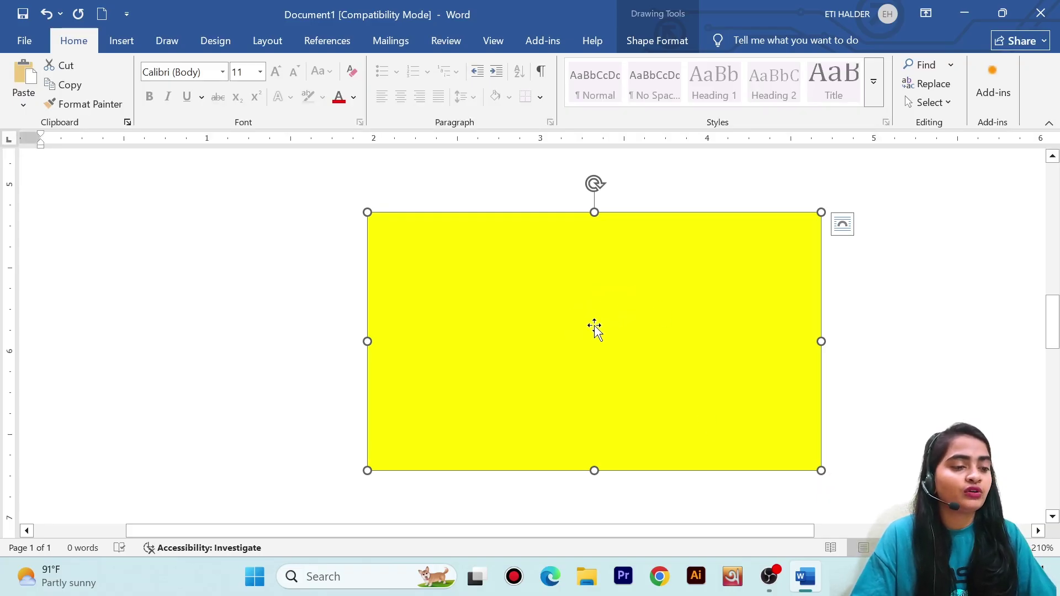
pyautogui.moveTo(822, 470); pyautogui.dragTo(714, 435)
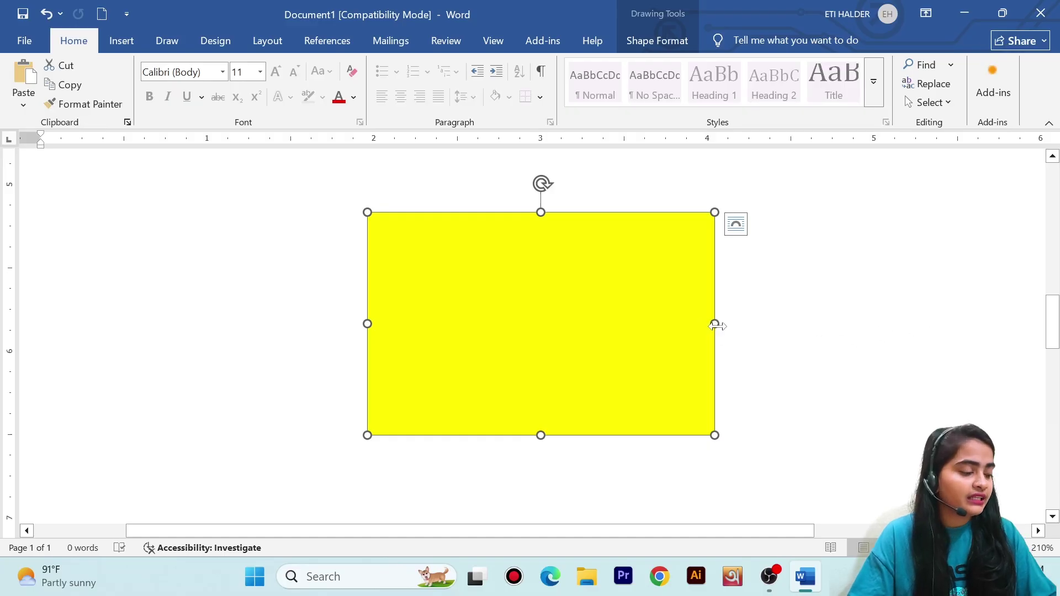
pyautogui.scroll(4, 715, 324)
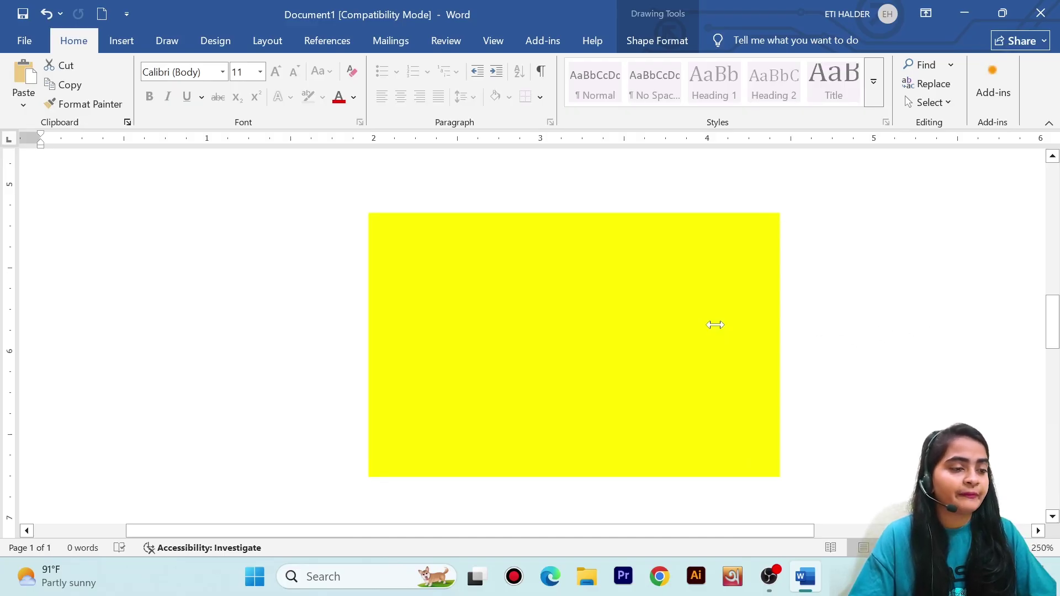
pyautogui.moveTo(781, 345); pyautogui.dragTo(1004, 356)
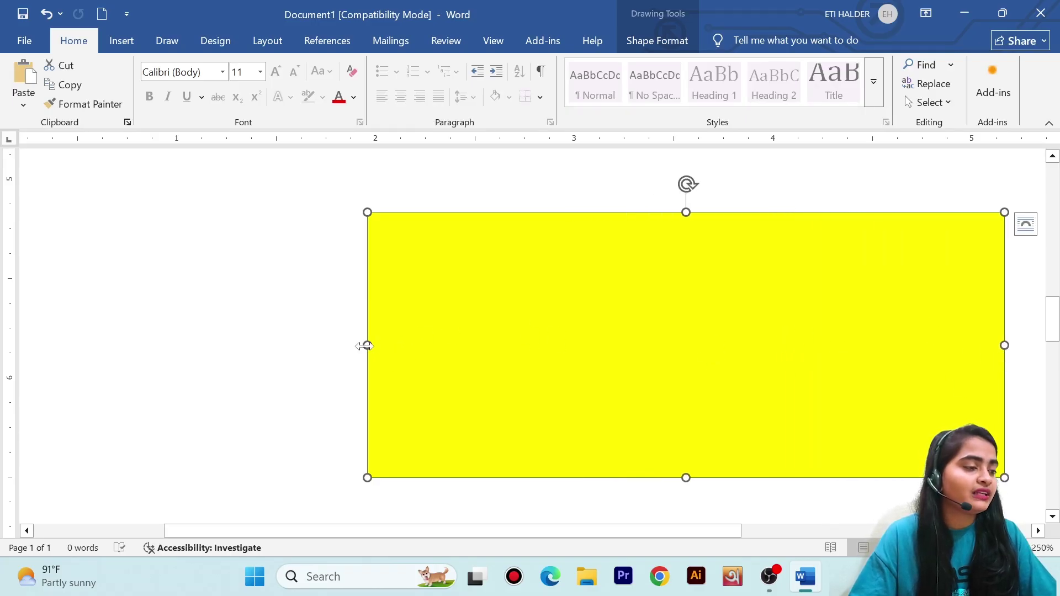
pyautogui.moveTo(361, 346); pyautogui.dragTo(70, 303)
# Make the yellow rectangle taller by stretching its top edge upward and its bottom edge downward
pyautogui.scroll(4, 574, 309)
pyautogui.scroll(-2, 552, 342)
pyautogui.moveTo(540, 312); pyautogui.dragTo(540, 151)
pyautogui.scroll(-7, 564, 307)
pyautogui.scroll(1, 519, 284)
pyautogui.scroll(5, 547, 320)
pyautogui.scroll(-3, 550, 331)
pyautogui.moveTo(539, 379); pyautogui.dragTo(540, 508)
# Remove the enlarged yellow rectangle from the page
pyautogui.keyDown('ctrl'); pyautogui.scroll(-12, 551, 343); pyautogui.keyUp('ctrl')
pyautogui.scroll(-4, 553, 342)
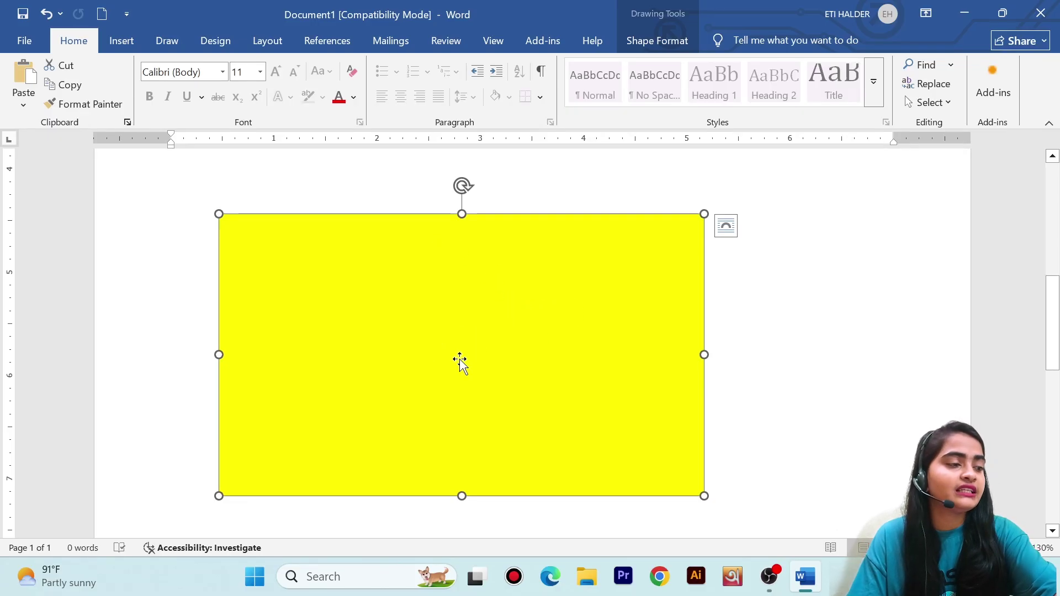
pyautogui.hotkey('ctrl', 'z')
pyautogui.hotkey('ctrl', 'z')
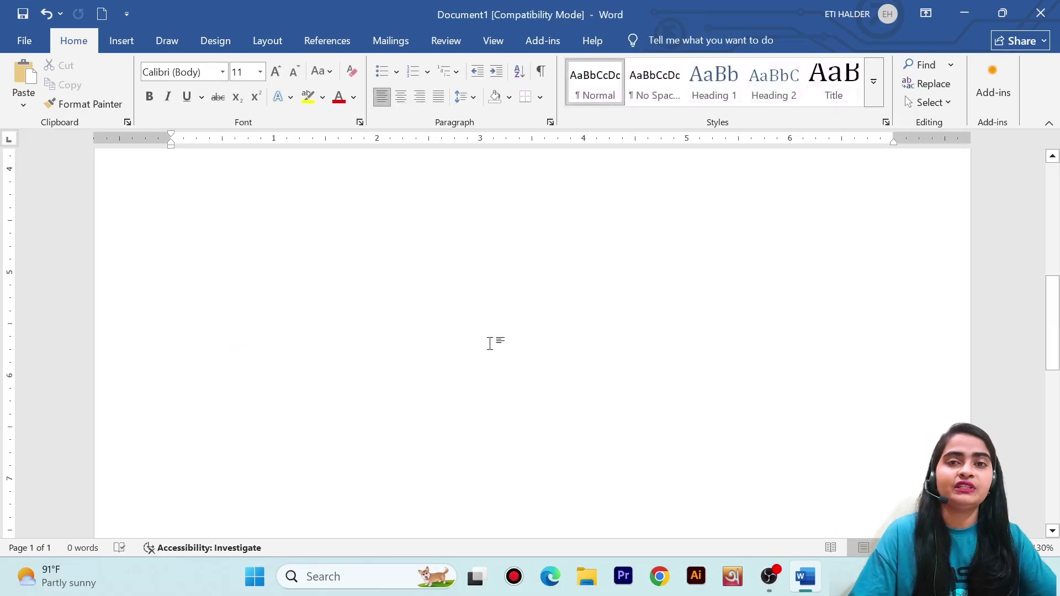